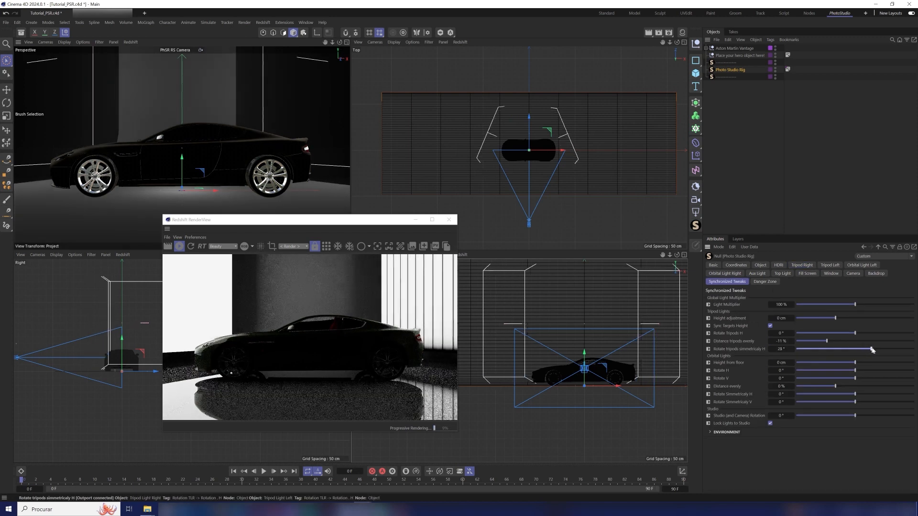
# - Increase the left tripod light's Grid X count and expand its Tint color controls
pyautogui.moveTo(820, 409); pyautogui.dragTo(858, 411)
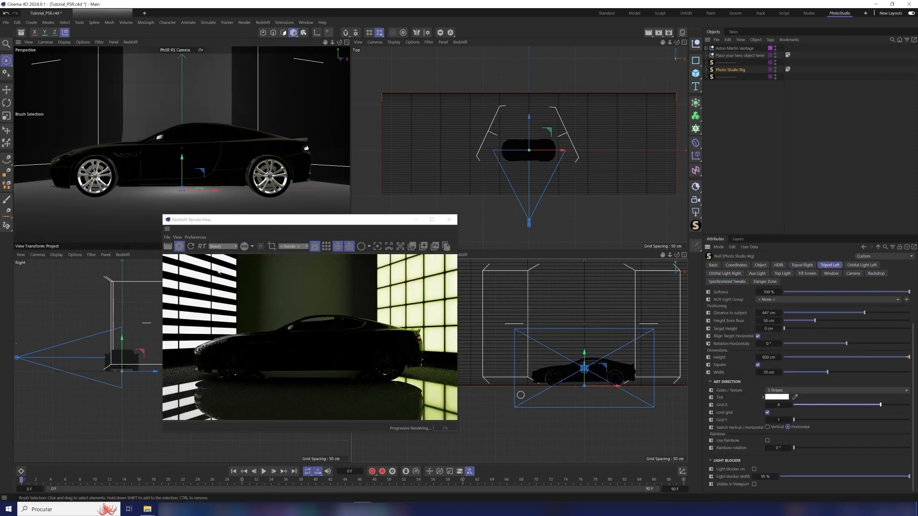
pyautogui.click(763, 397)
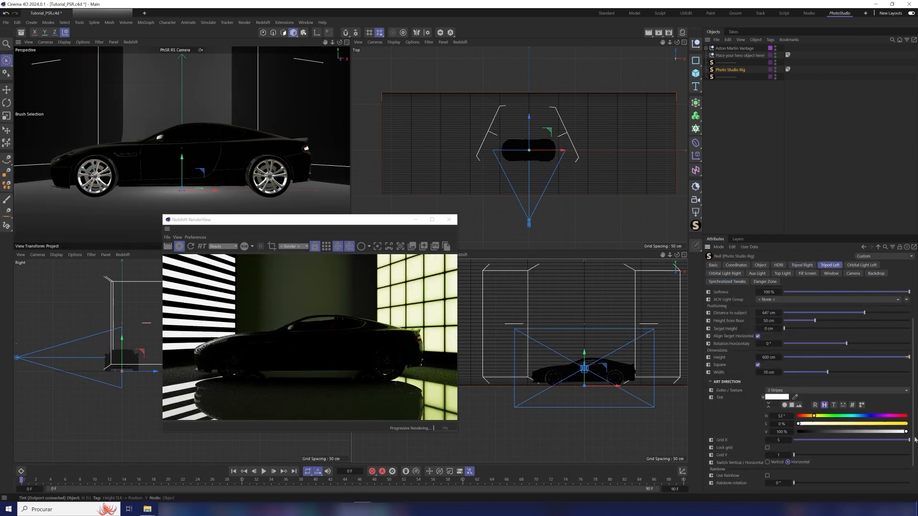
pyautogui.click(899, 431)
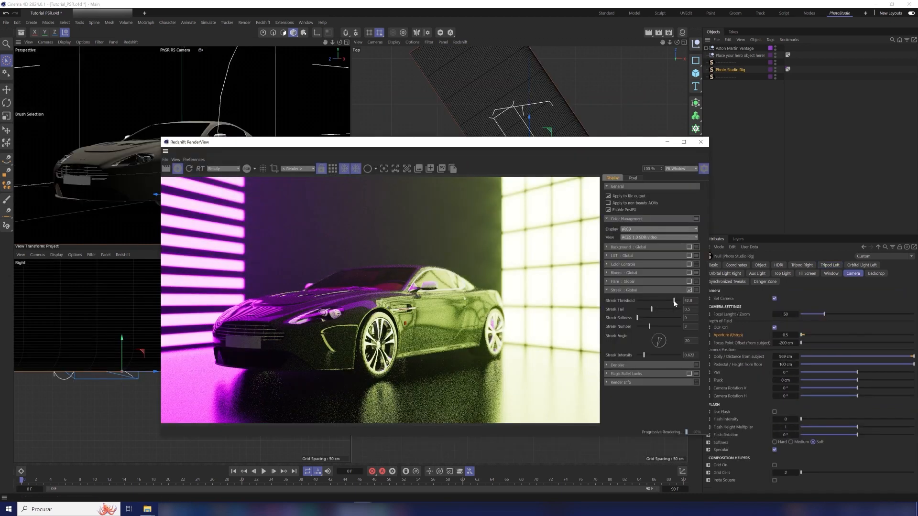
# - Adjust the render's streak effect to threshold 14.7, tail 0.45, number 4 and intensity 1.67
pyautogui.moveTo(674, 303); pyautogui.dragTo(649, 309)
pyautogui.moveTo(649, 326); pyautogui.dragTo(656, 326)
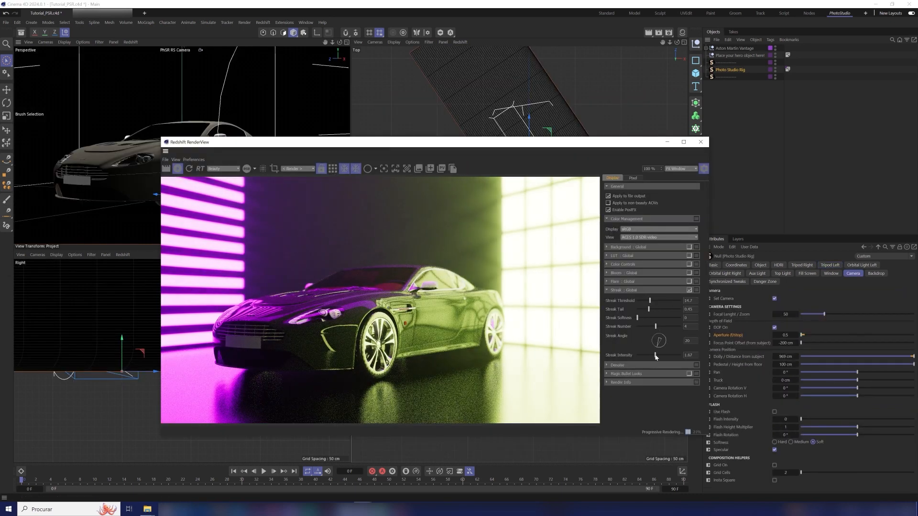
pyautogui.hotkey('shift', 'r')
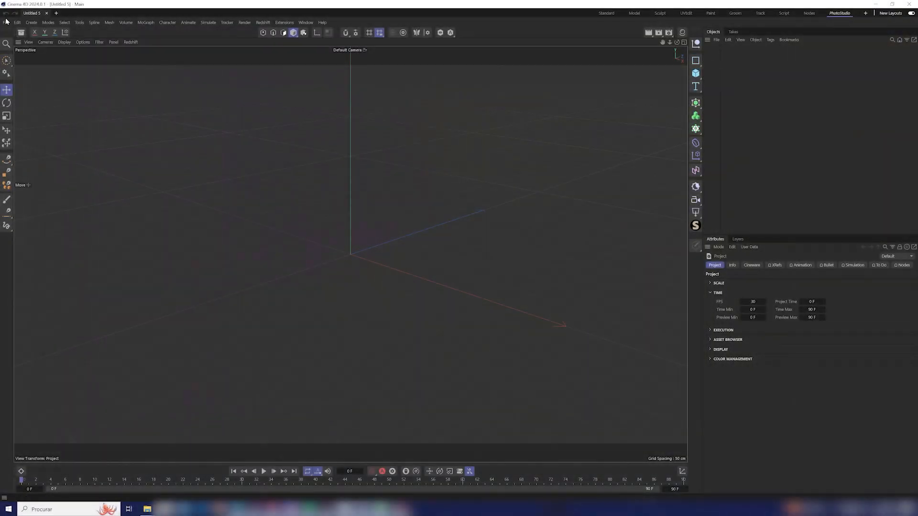
# - Create a new project and add the Photo Studio Rig to it
pyautogui.click(5, 22)
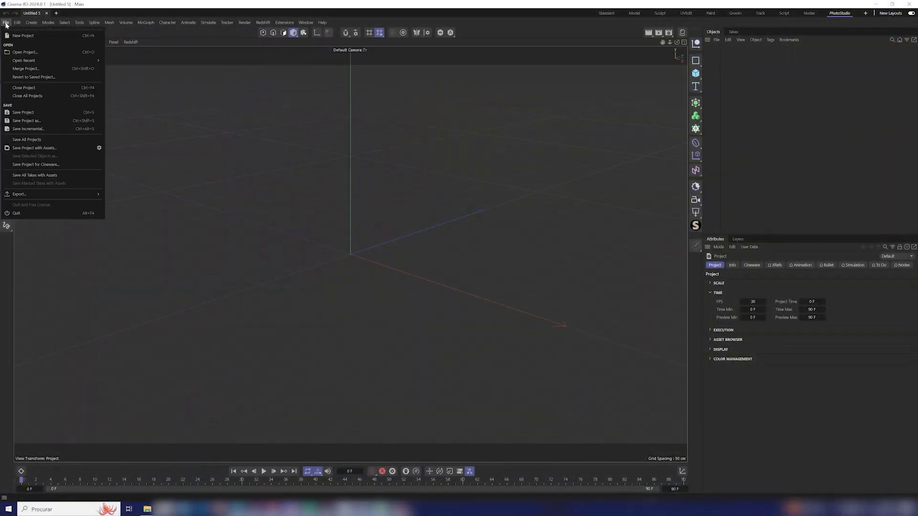
pyautogui.click(38, 39)
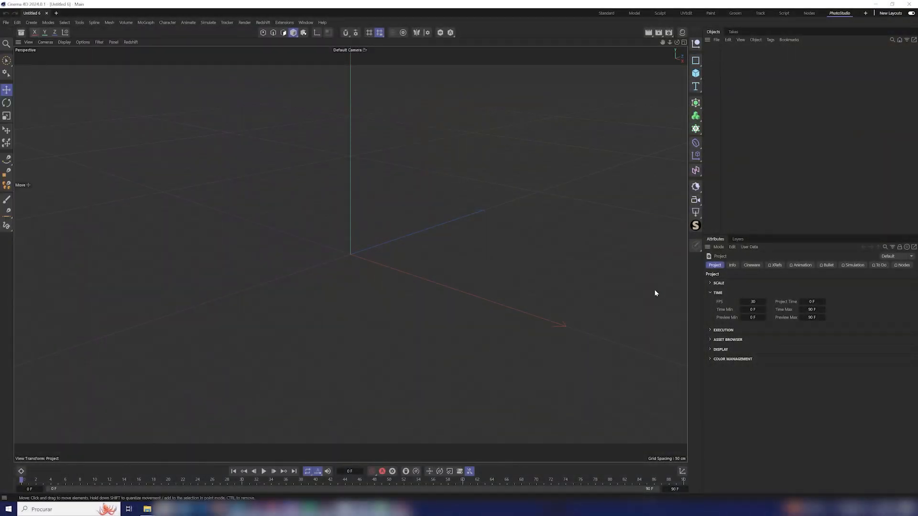
pyautogui.click(695, 225)
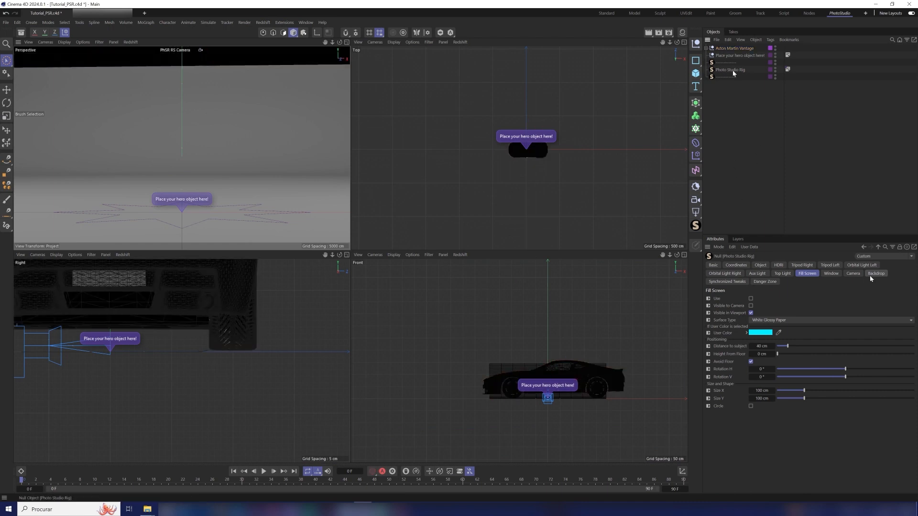
# - Hide the "Place your hero object here!" annotation in the viewports
pyautogui.moveTo(669, 258)
pyautogui.mouseDown()
pyautogui.moveTo(627, 258)
pyautogui.moveTo(670, 256)
pyautogui.moveTo(670, 194)
pyautogui.mouseUp()
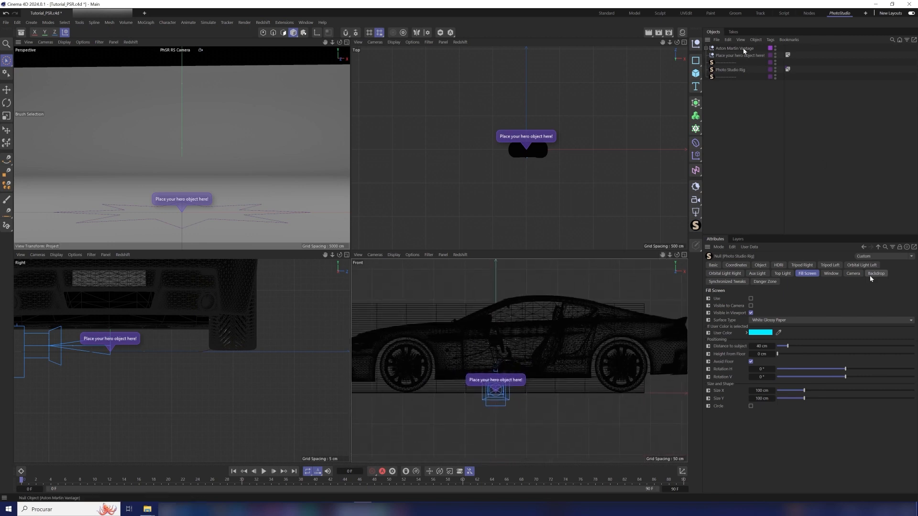
pyautogui.click(788, 55)
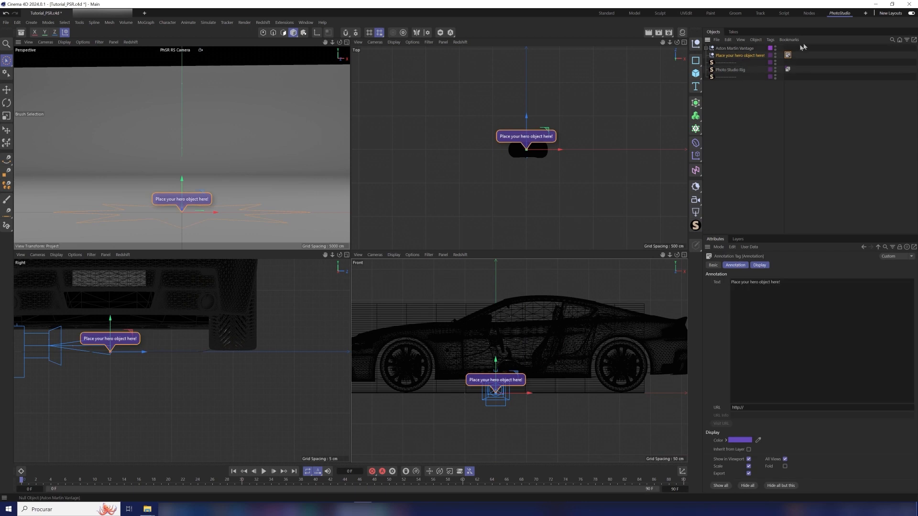
pyautogui.click(750, 459)
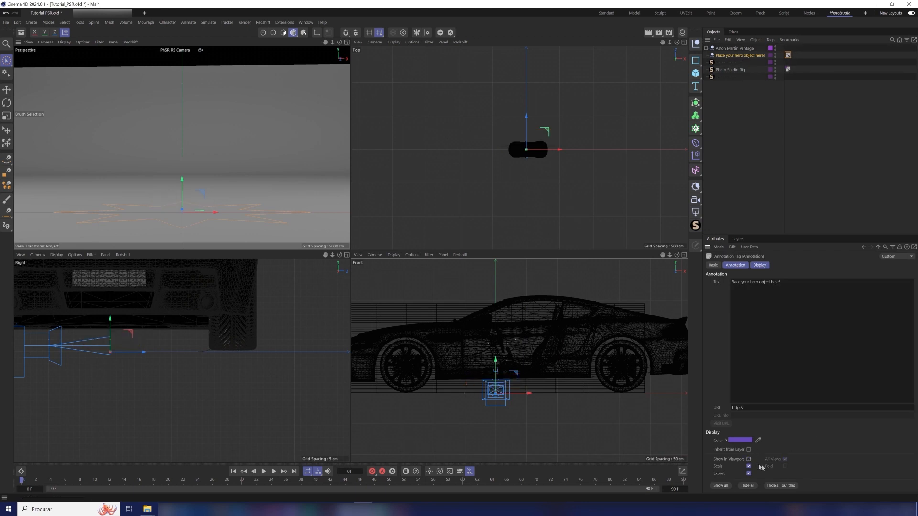
pyautogui.click(744, 127)
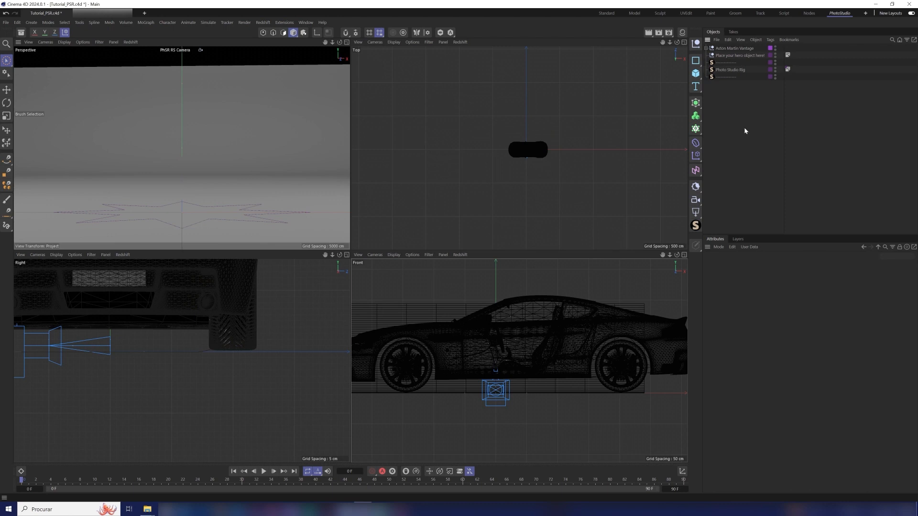
# - Move the Aston Martin Vantage about 29 cm toward negative X in the front view to centre it on the rig
pyautogui.click(543, 361)
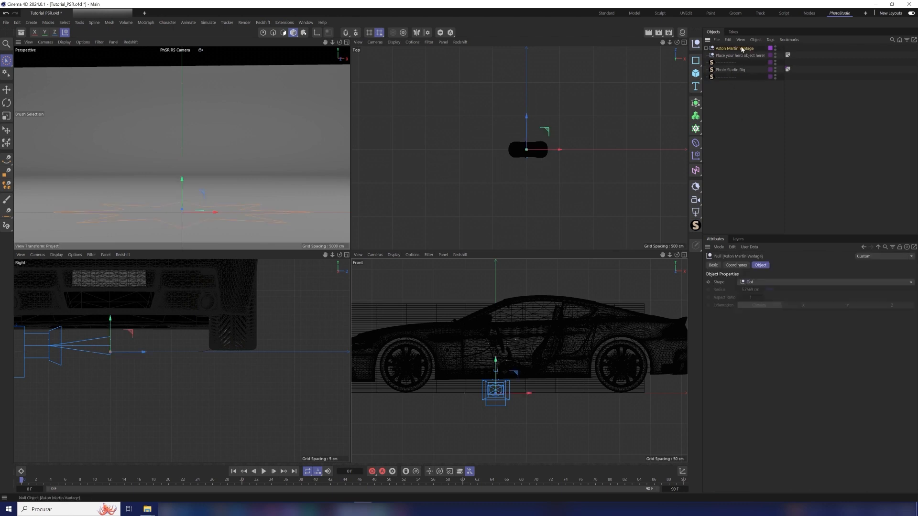
pyautogui.moveTo(540, 348); pyautogui.dragTo(524, 345)
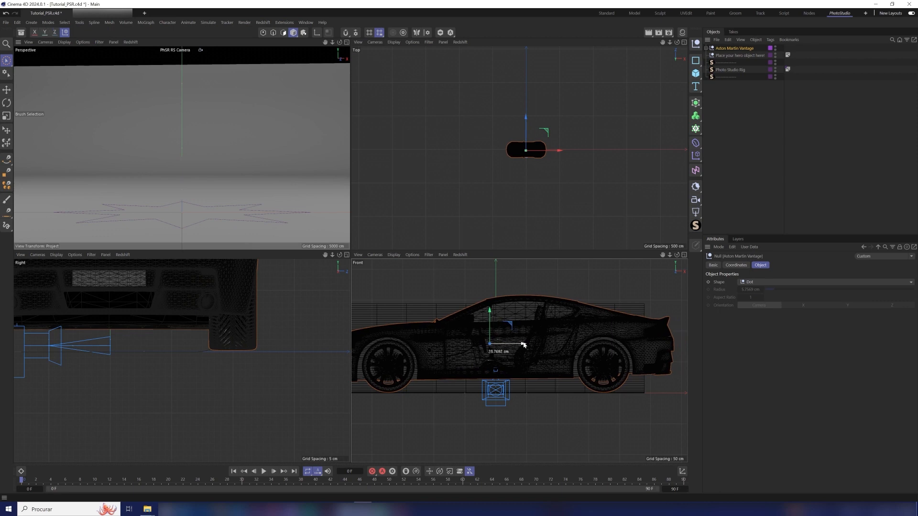
pyautogui.click(684, 254)
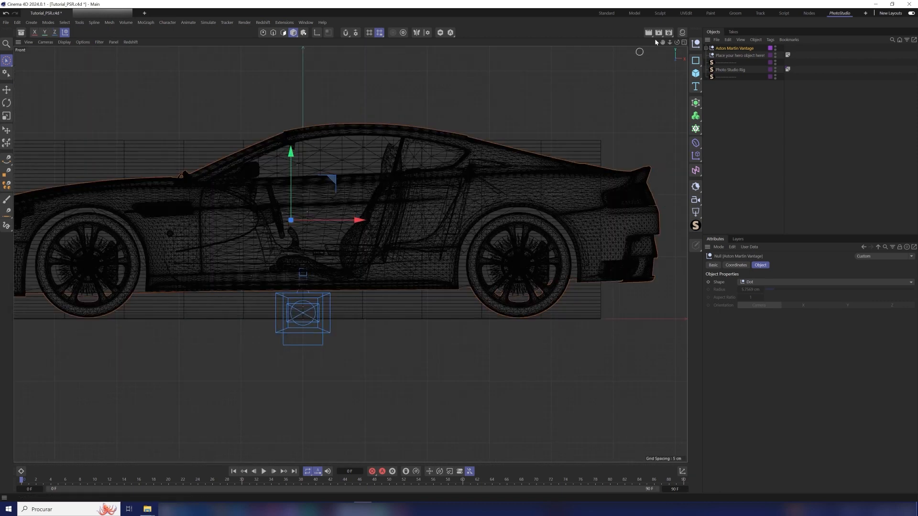
pyautogui.moveTo(673, 43)
pyautogui.mouseDown()
pyautogui.moveTo(655, 45)
pyautogui.moveTo(669, 44)
pyautogui.mouseUp()
# - Select the Photo Studio Rig and raise its backdrop's Depth + Height to 1000 cm
pyautogui.click(737, 71)
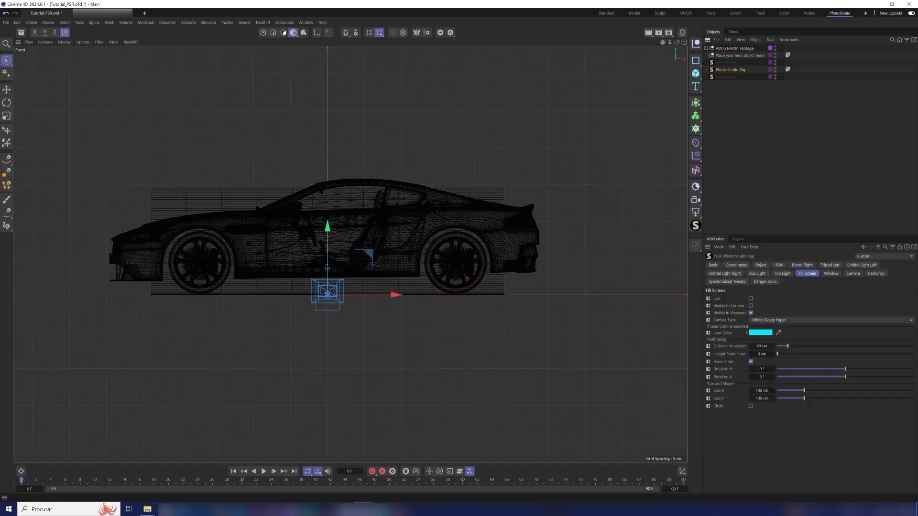
pyautogui.click(874, 274)
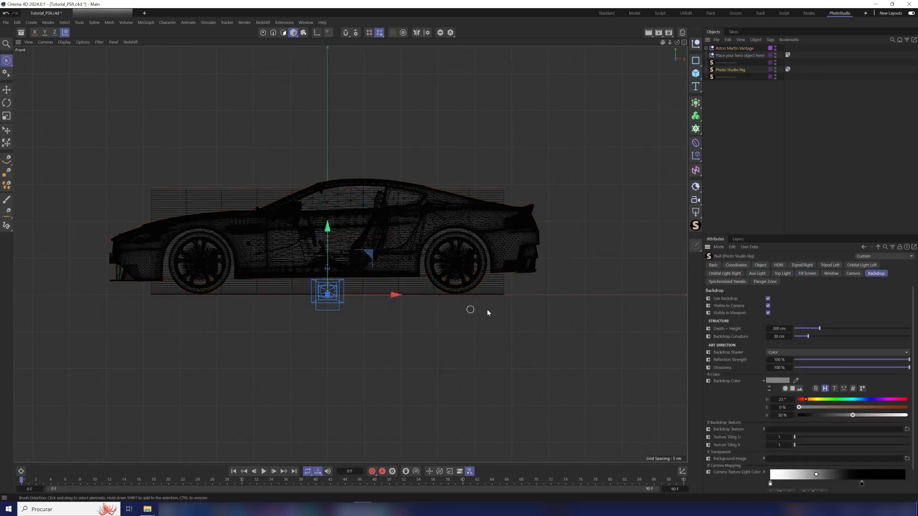
pyautogui.click(182, 183)
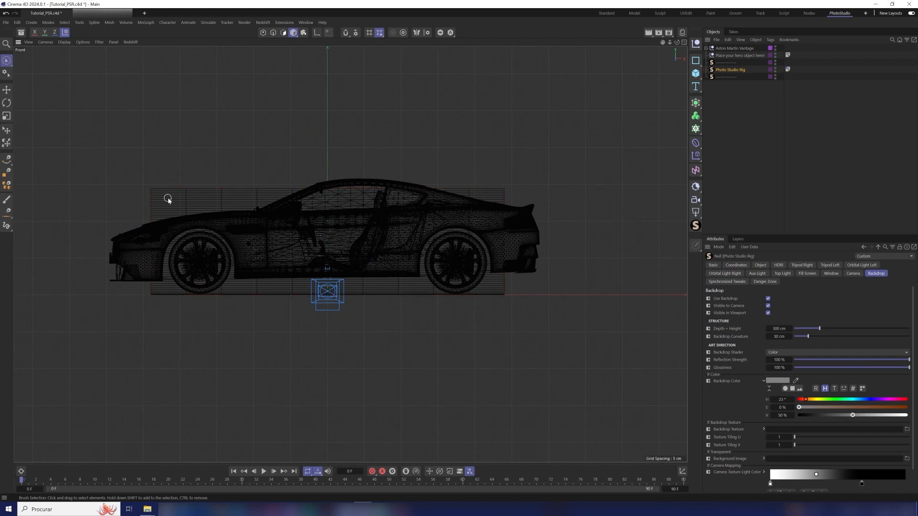
pyautogui.click(730, 72)
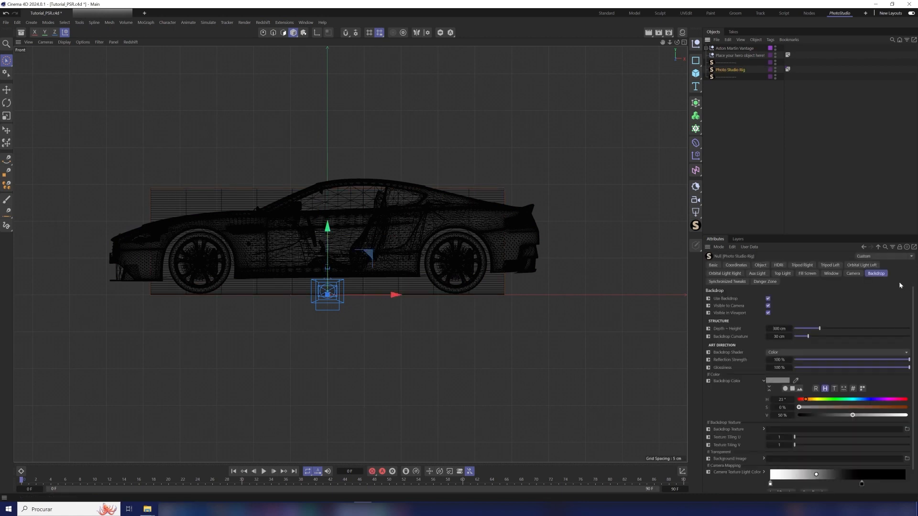
pyautogui.moveTo(820, 328); pyautogui.dragTo(912, 330)
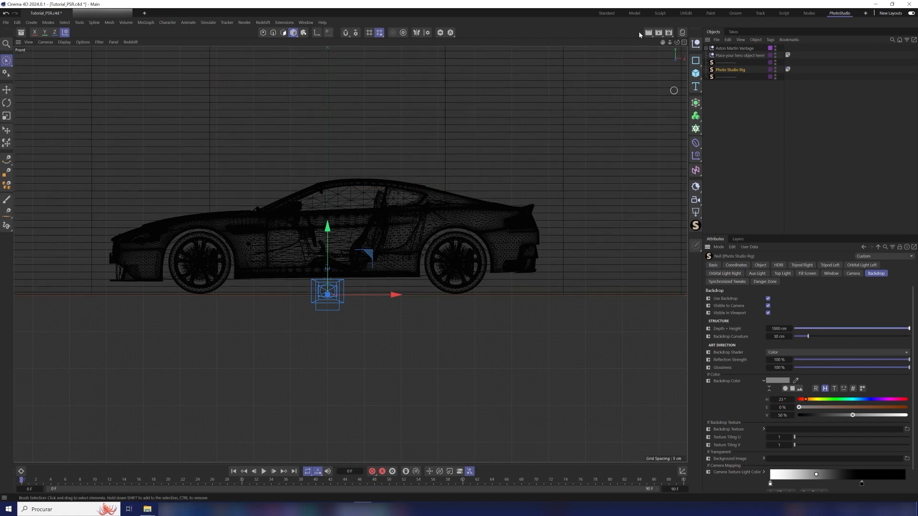
pyautogui.scroll(-5, 351, 255)
pyautogui.moveTo(670, 42); pyautogui.dragTo(659, 74)
# - Enlarge the backdrop further by setting its Depth + Height to 2000 cm
pyautogui.moveTo(909, 329); pyautogui.dragTo(913, 330)
pyautogui.moveTo(779, 328); pyautogui.dragTo(833, 328)
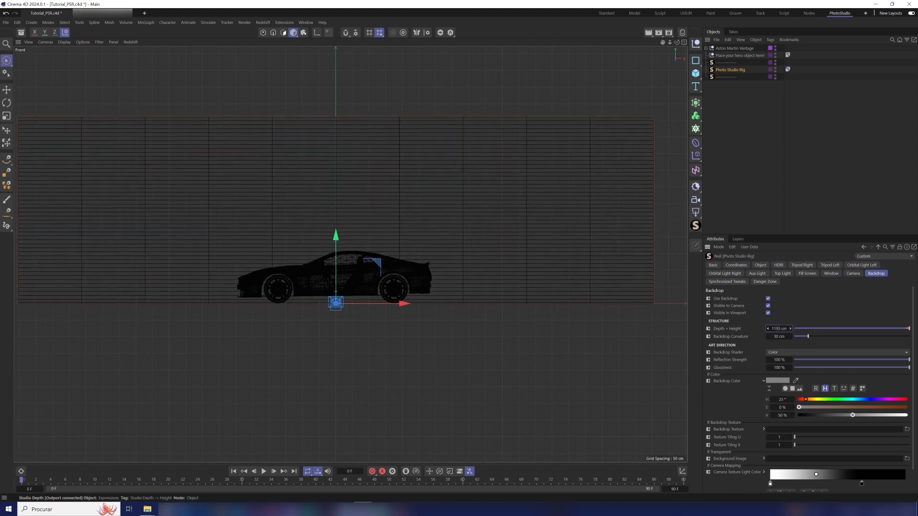
pyautogui.moveTo(891, 329); pyautogui.dragTo(909, 329)
pyautogui.moveTo(779, 328); pyautogui.dragTo(899, 329)
pyautogui.click(778, 329)
pyautogui.write('2000')
pyautogui.press('Return')
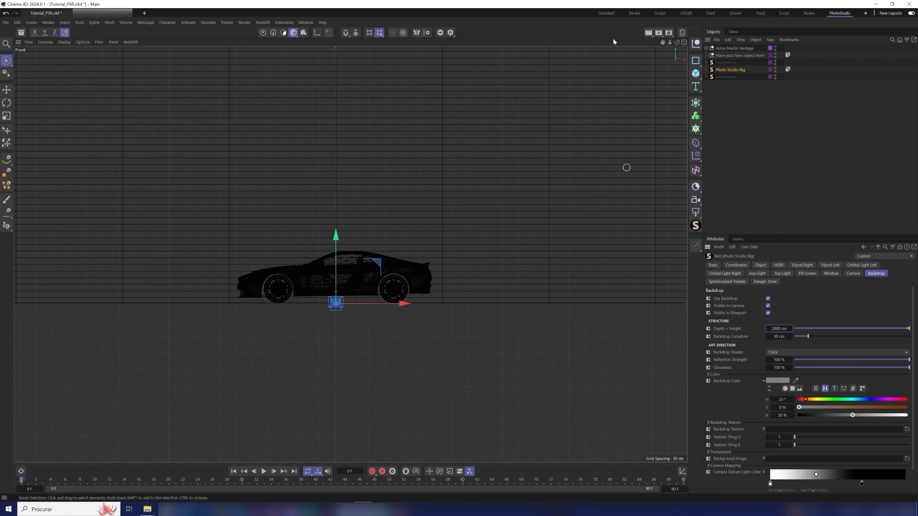
# - Set the Backdrop Curvature to 300 cm, judging the bend behind the car from the right view
pyautogui.click(685, 42)
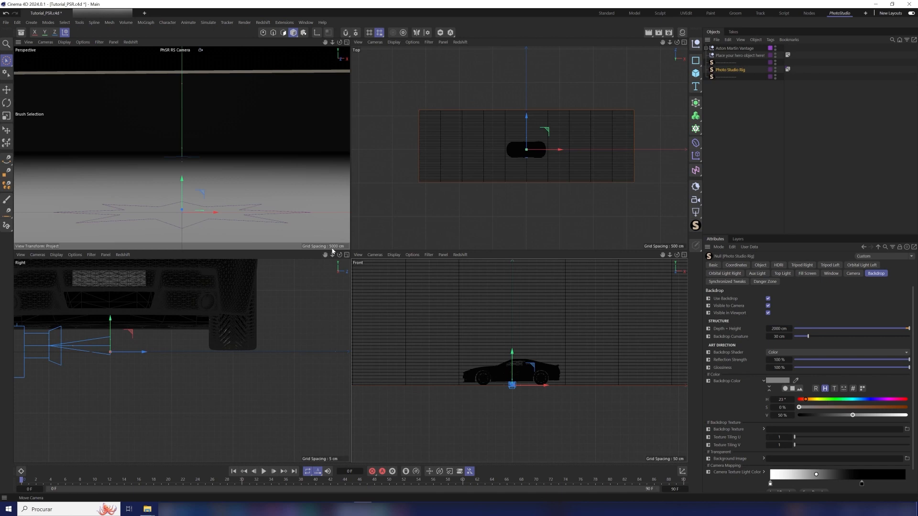
pyautogui.click(346, 255)
pyautogui.moveTo(669, 43); pyautogui.dragTo(741, 43)
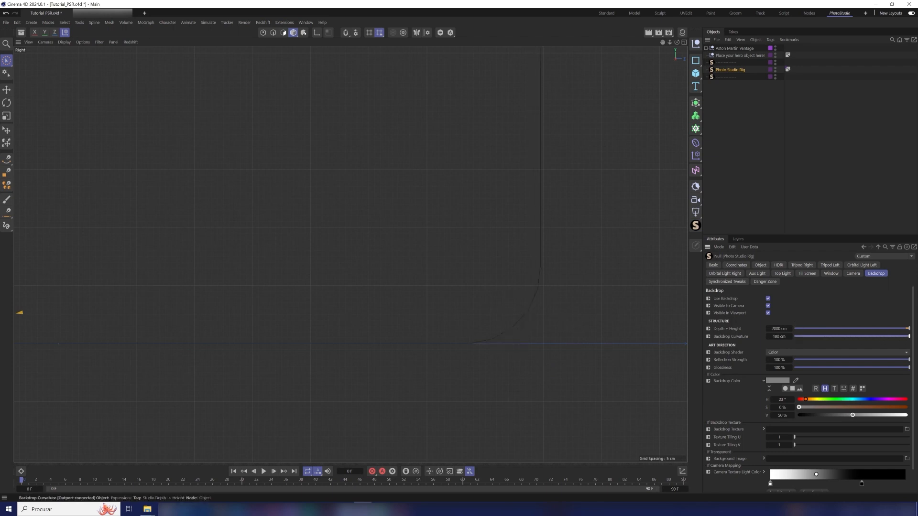
pyautogui.moveTo(787, 337); pyautogui.dragTo(794, 337)
pyautogui.click(779, 336)
pyautogui.write('20')
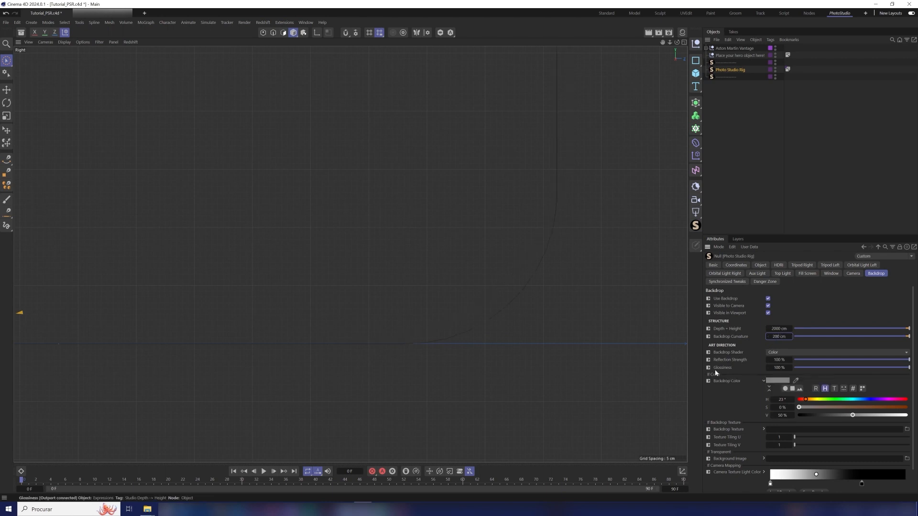
pyautogui.moveTo(670, 43); pyautogui.dragTo(662, 45)
pyautogui.click(779, 336)
pyautogui.write('300')
pyautogui.press('Return')
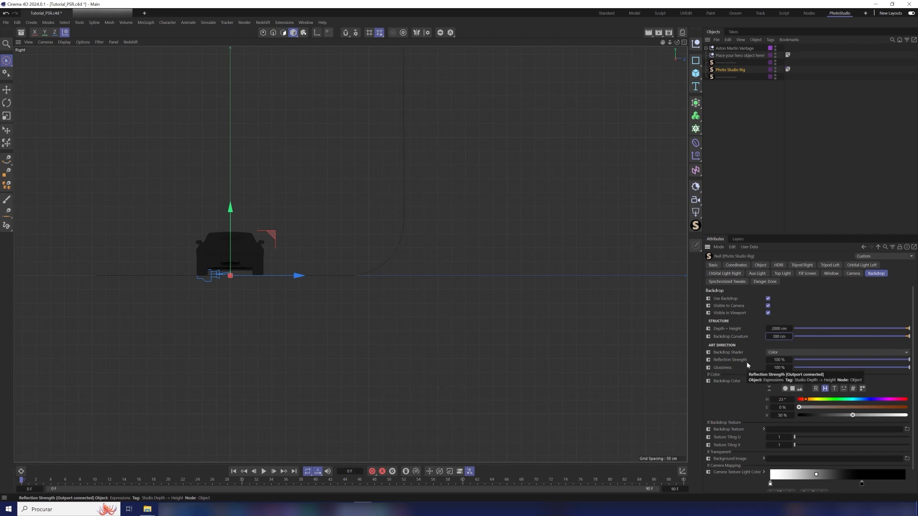
pyautogui.click(684, 42)
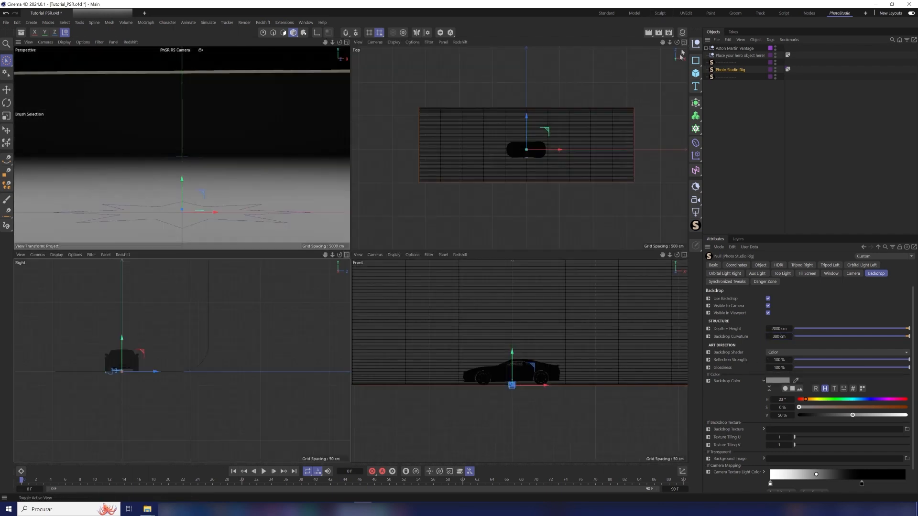
# - Set the rig camera's distance from subject to 500 cm and its height from floor to 76 cm
pyautogui.click(852, 273)
pyautogui.scroll(3, 519, 361)
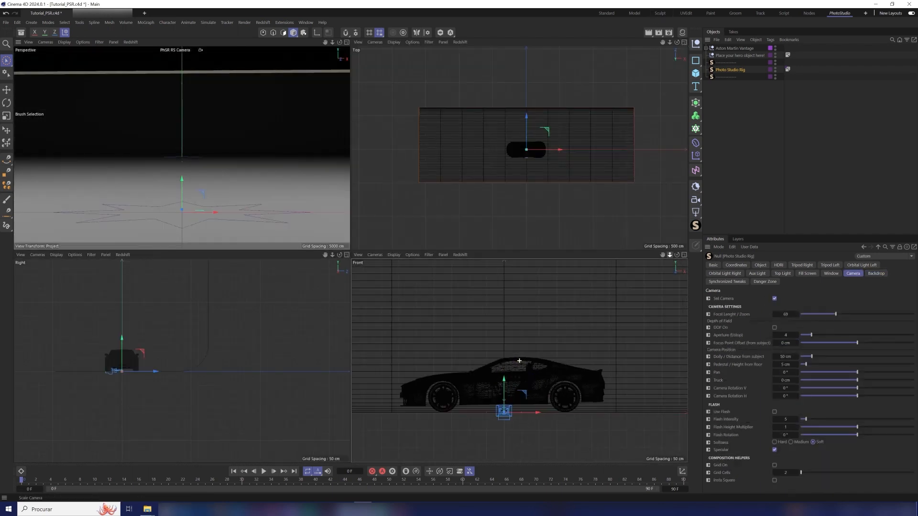
pyautogui.scroll(7, 520, 361)
pyautogui.keyDown('alt'); pyautogui.moveTo(519, 361); pyautogui.dragTo(531, 248, button='middle'); pyautogui.keyUp('alt')
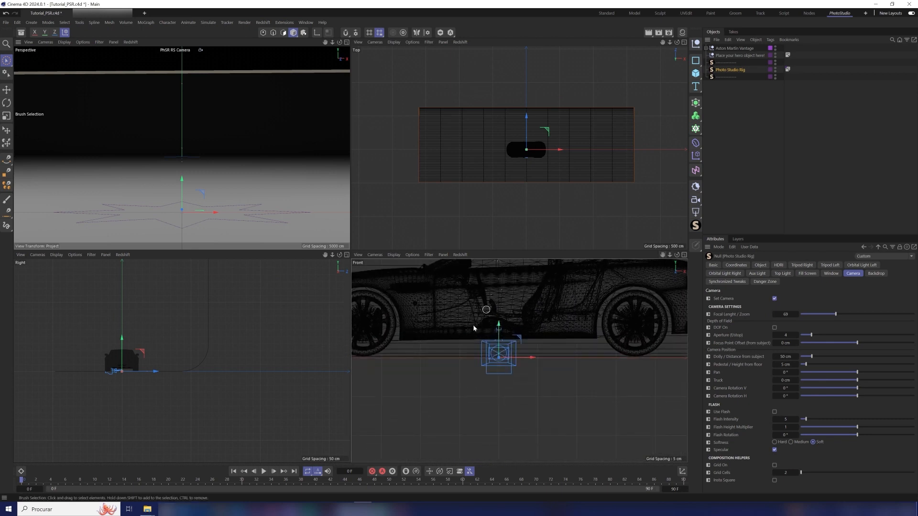
pyautogui.scroll(8, 564, 149)
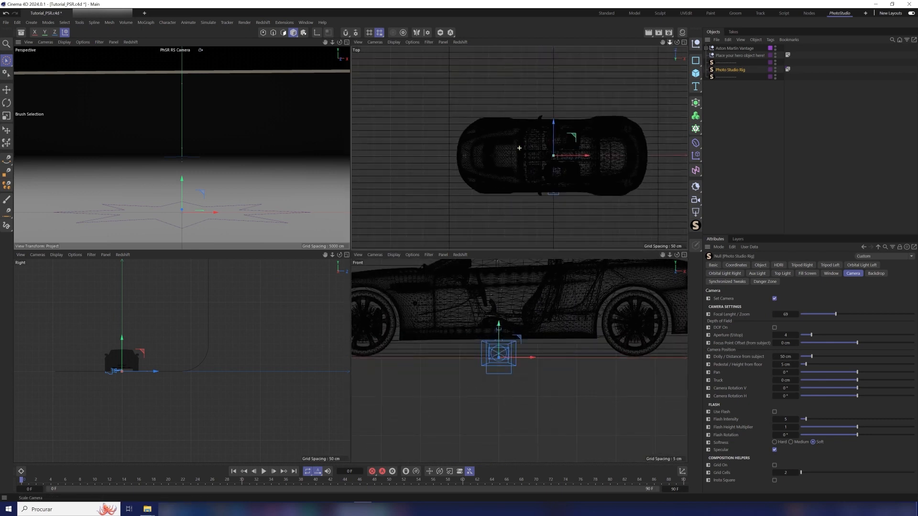
pyautogui.moveTo(669, 43); pyautogui.dragTo(622, 44)
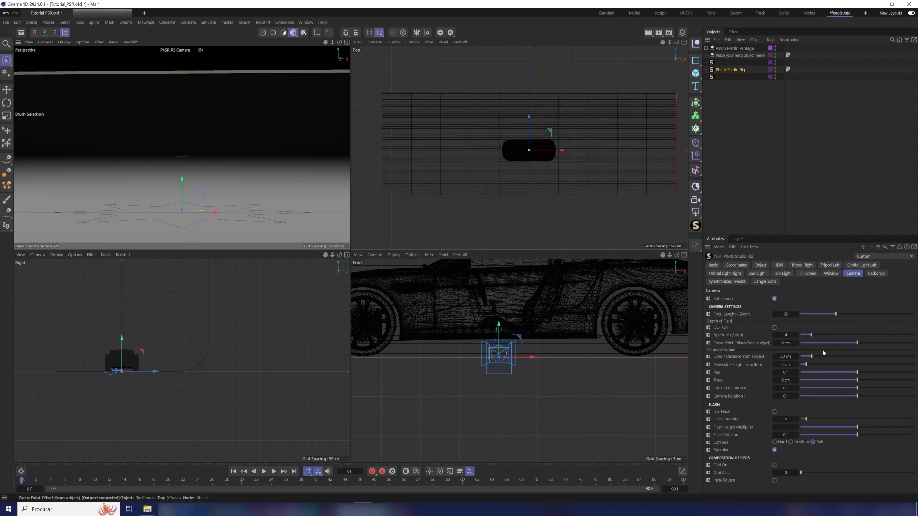
pyautogui.moveTo(811, 356); pyautogui.dragTo(913, 356)
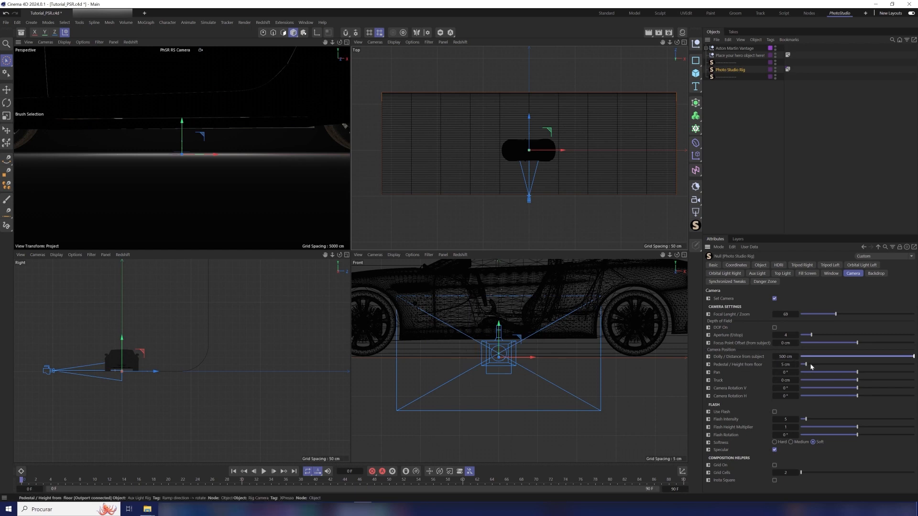
pyautogui.moveTo(806, 364); pyautogui.dragTo(887, 365)
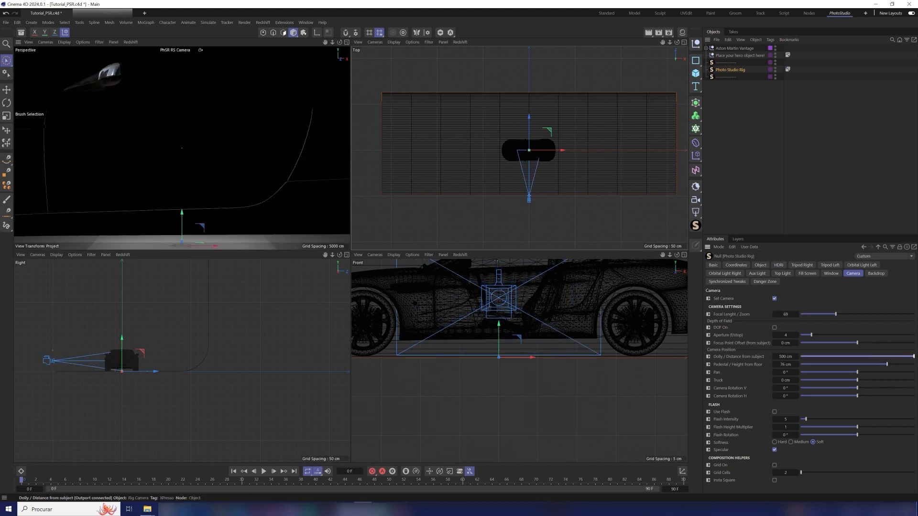
# - Pull the rig camera back to 1416 cm from the subject and raise it to 147 cm above the floor
pyautogui.moveTo(786, 357); pyautogui.dragTo(860, 357)
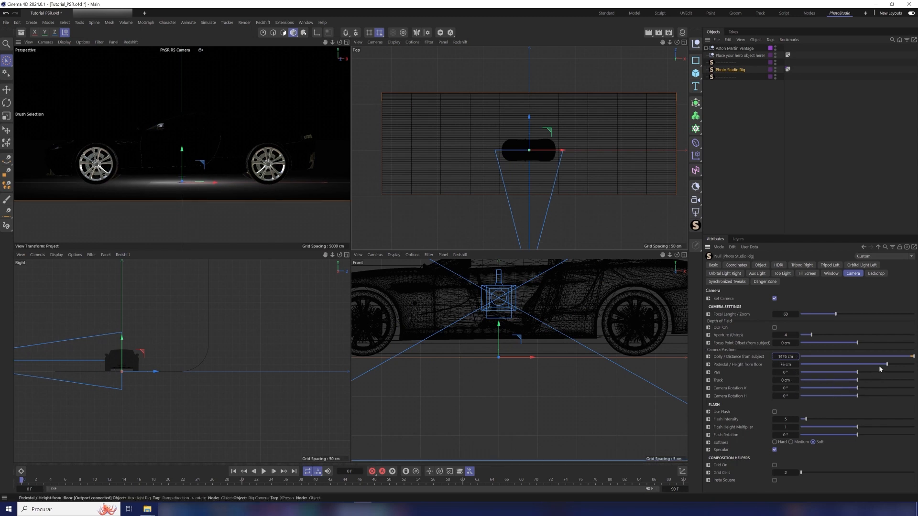
pyautogui.moveTo(888, 365); pyautogui.dragTo(915, 365)
pyautogui.moveTo(797, 365); pyautogui.dragTo(820, 364)
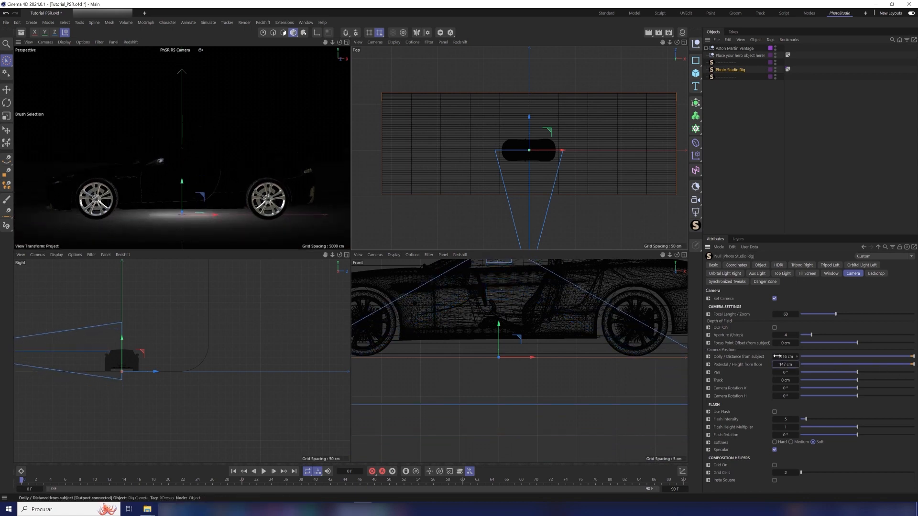
# - Set the rig camera's focal length to 39 and height from floor to 100 cm, and place it 842 cm from the subject
pyautogui.moveTo(836, 316)
pyautogui.mouseDown()
pyautogui.moveTo(851, 316)
pyautogui.moveTo(818, 316)
pyautogui.mouseUp()
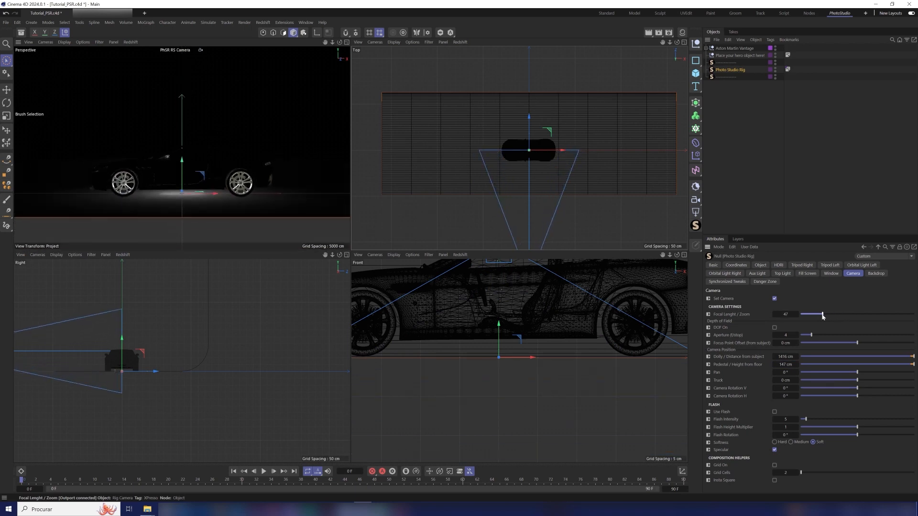
pyautogui.click(913, 364)
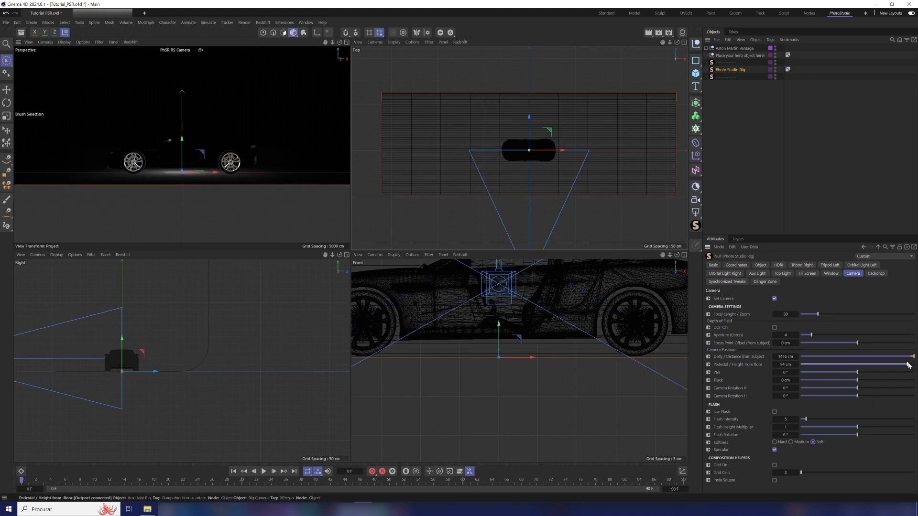
pyautogui.click(913, 356)
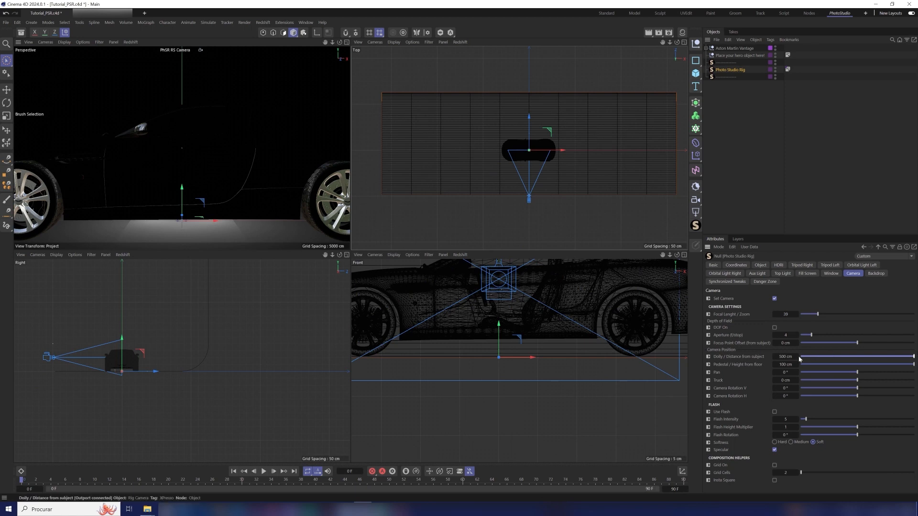
pyautogui.moveTo(796, 357); pyautogui.dragTo(883, 357)
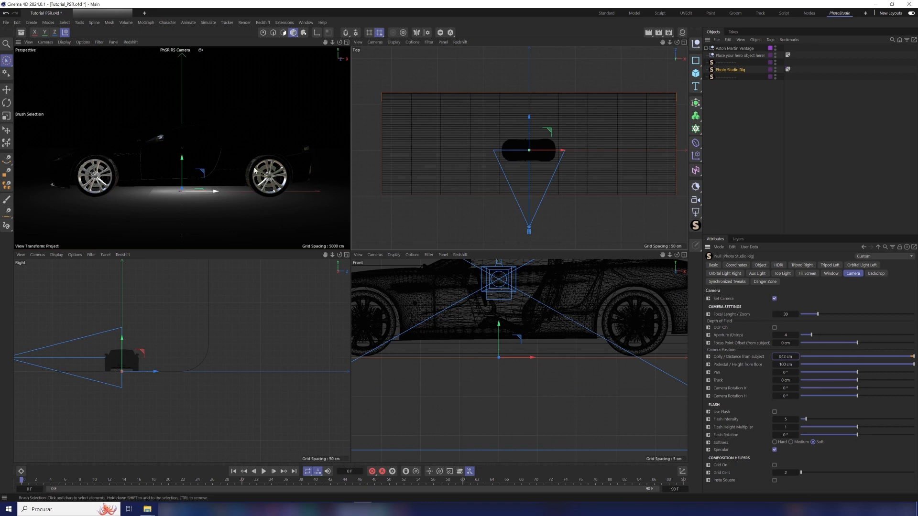
# - Set the rig camera's focal length to 35 and move it in to about 760 cm from the subject
pyautogui.doubleClick(786, 314)
pyautogui.write('35')
pyautogui.press('Return')
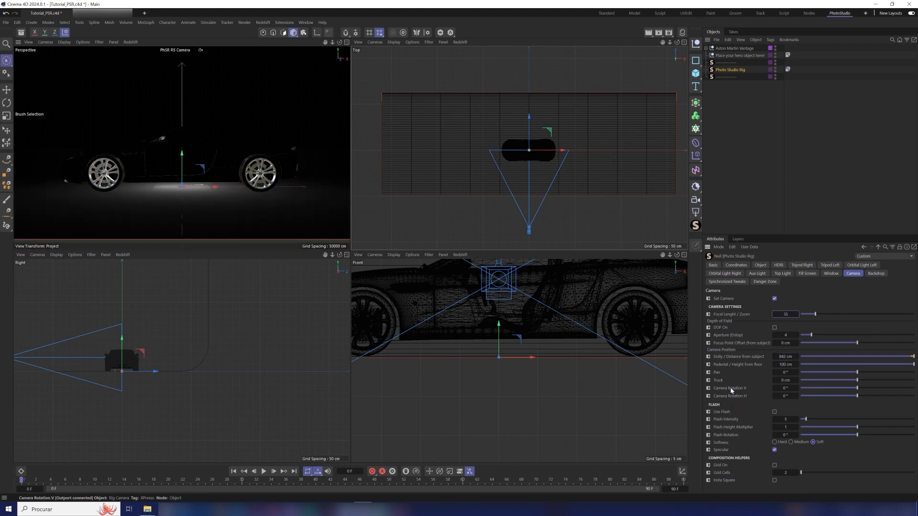
pyautogui.moveTo(783, 357); pyautogui.dragTo(785, 357)
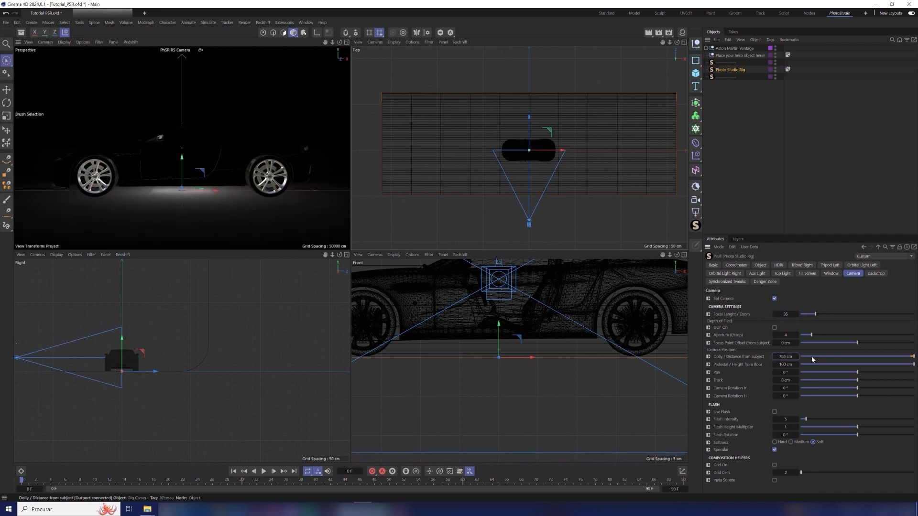
# - Move the right tripod light to 641 cm from the subject and set its height dimension to 200 cm
pyautogui.click(802, 265)
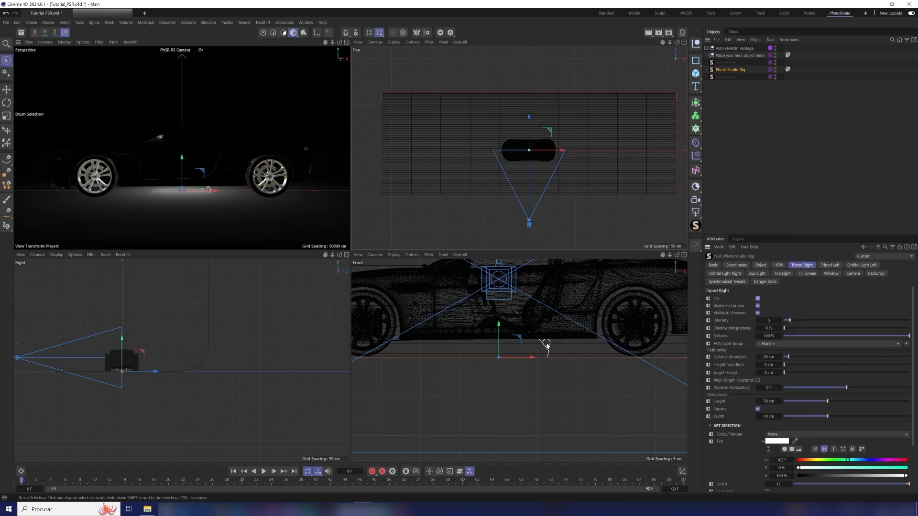
pyautogui.moveTo(788, 357); pyautogui.dragTo(864, 357)
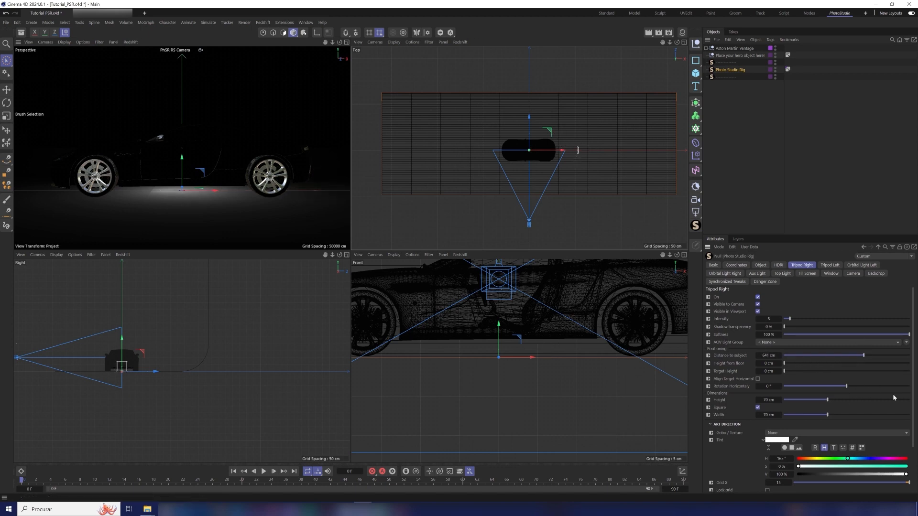
pyautogui.moveTo(828, 400); pyautogui.dragTo(909, 401)
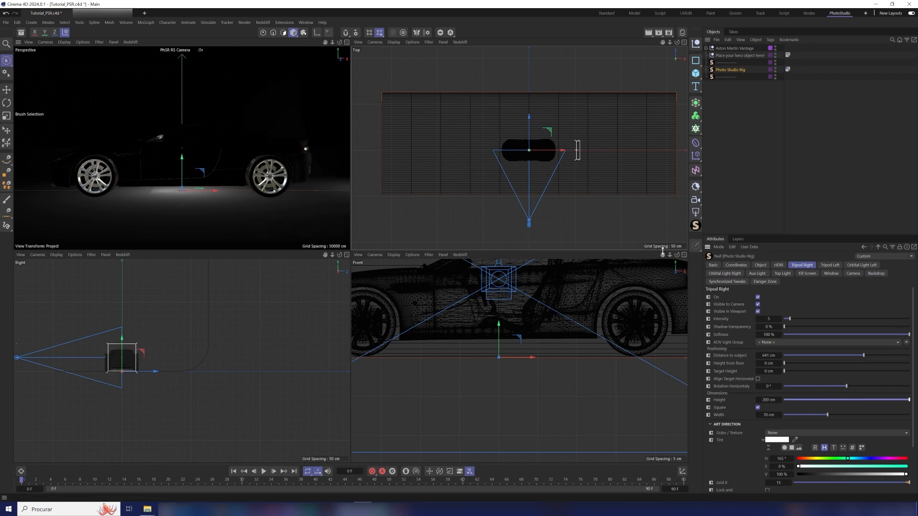
pyautogui.moveTo(663, 255); pyautogui.dragTo(532, 305)
pyautogui.moveTo(519, 361); pyautogui.dragTo(350, 361)
pyautogui.moveTo(670, 256); pyautogui.dragTo(640, 280)
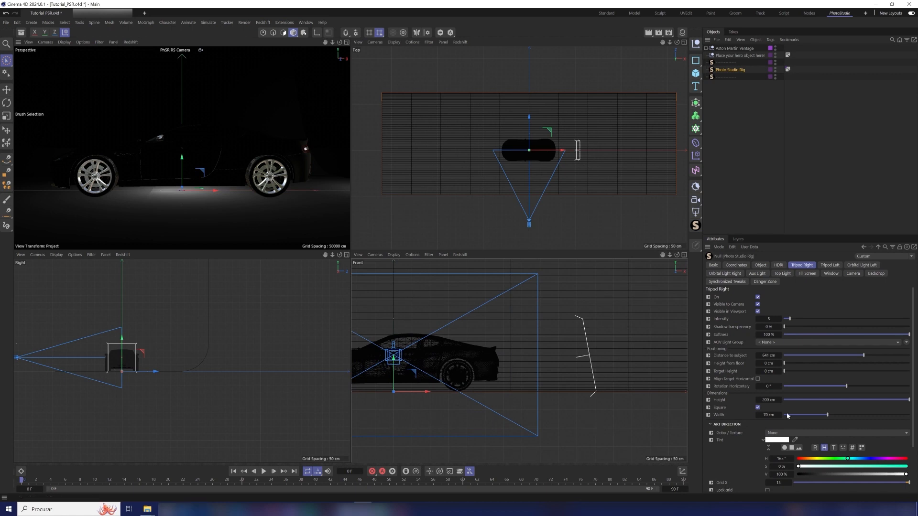
# - Enlarge the right tripod light to a 500 cm height, keeping it square, and align its target horizontally
pyautogui.moveTo(769, 400); pyautogui.dragTo(794, 399)
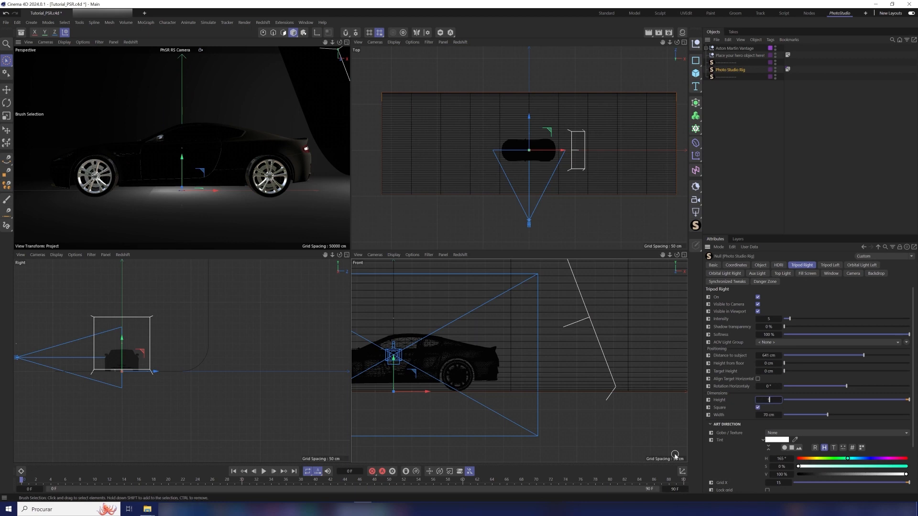
pyautogui.press('Return')
pyautogui.click(758, 408)
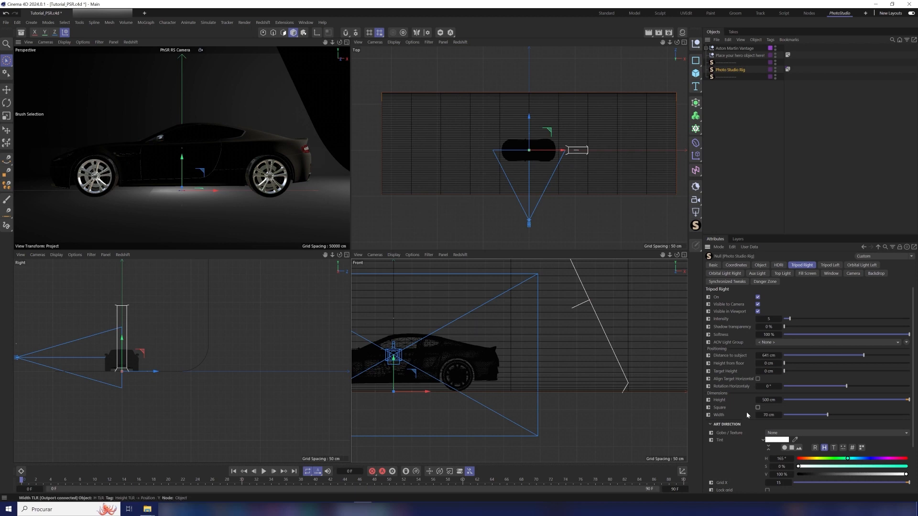
pyautogui.click(758, 407)
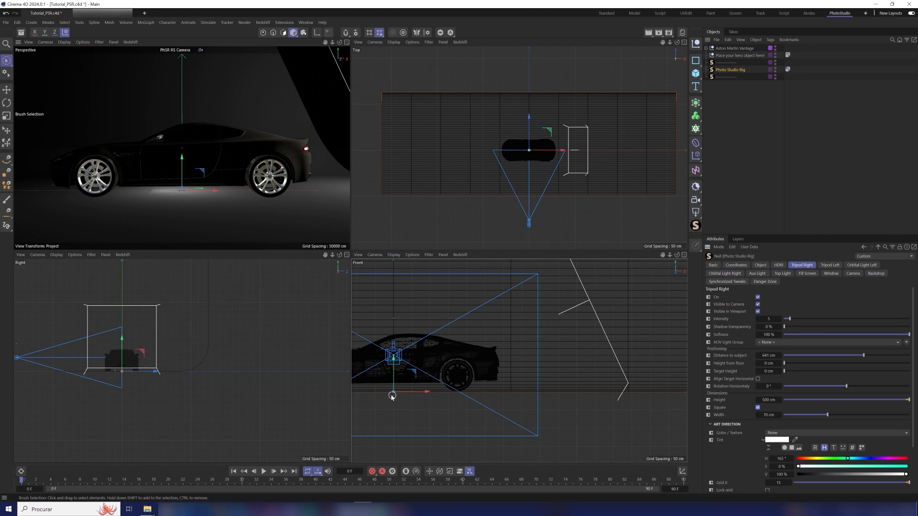
pyautogui.click(758, 379)
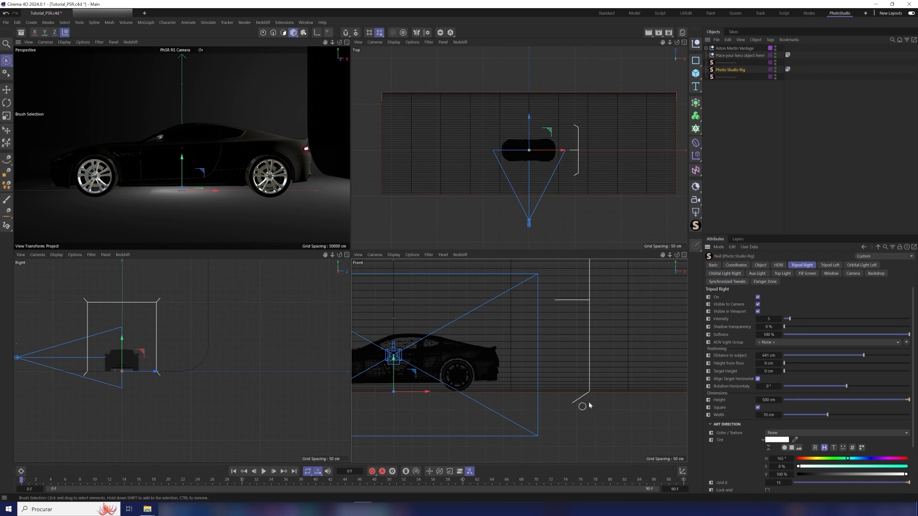
# - Enlarge the right tripod light to 592 cm, raise it 82 cm from the floor and place it 636 cm from the subject
pyautogui.moveTo(864, 356); pyautogui.dragTo(871, 355)
pyautogui.moveTo(767, 400); pyautogui.dragTo(772, 400)
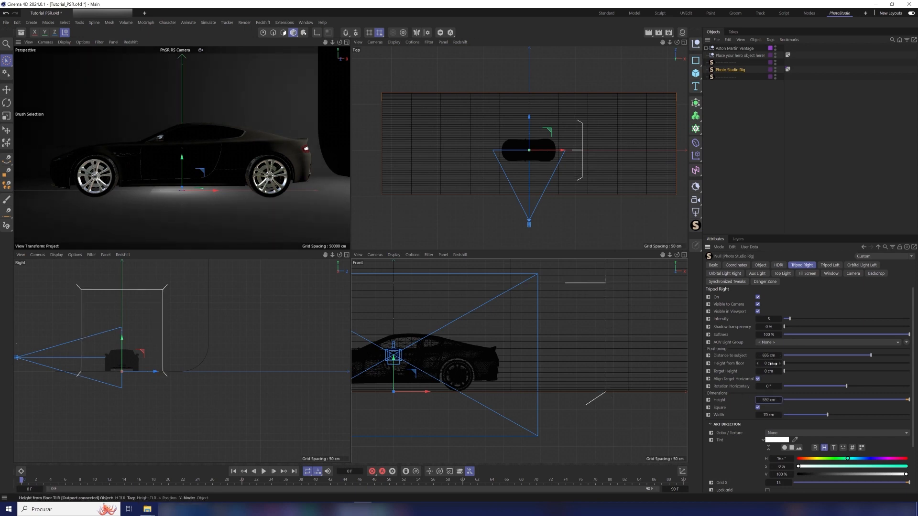
pyautogui.moveTo(785, 364); pyautogui.dragTo(837, 372)
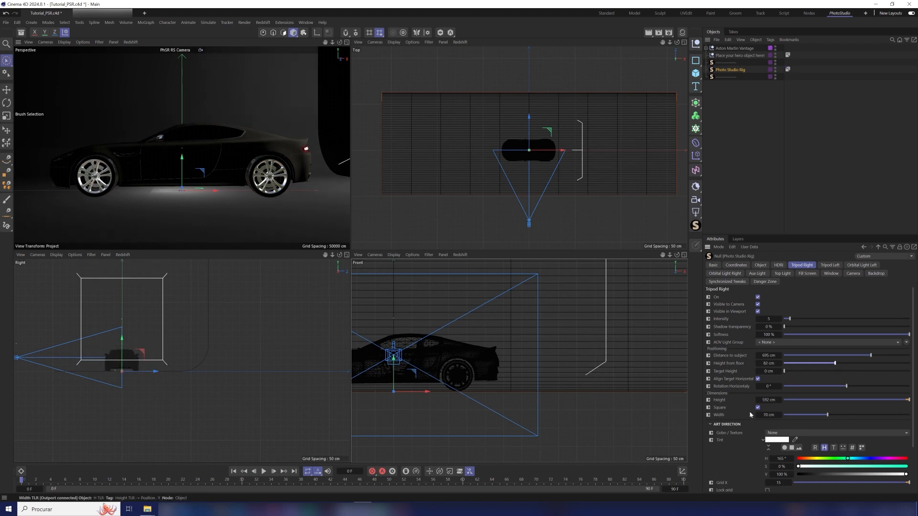
pyautogui.click(757, 379)
pyautogui.click(758, 379)
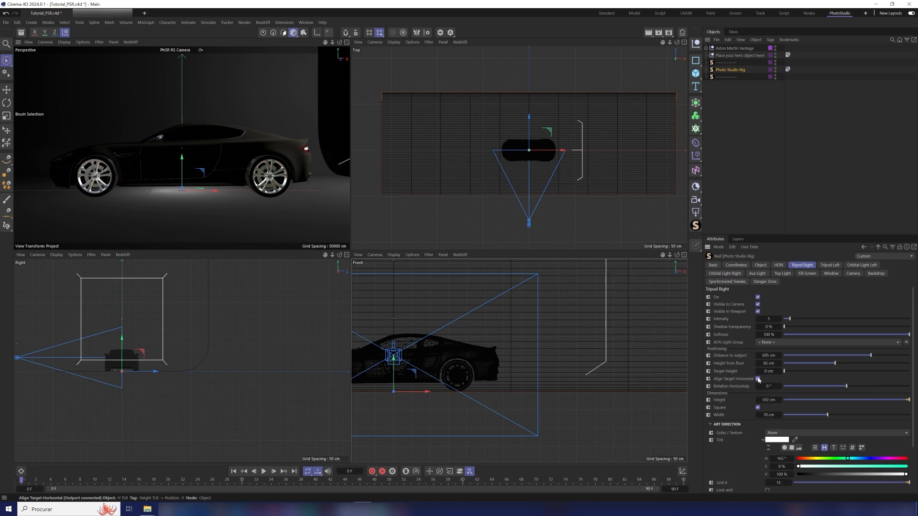
pyautogui.moveTo(871, 357); pyautogui.dragTo(864, 357)
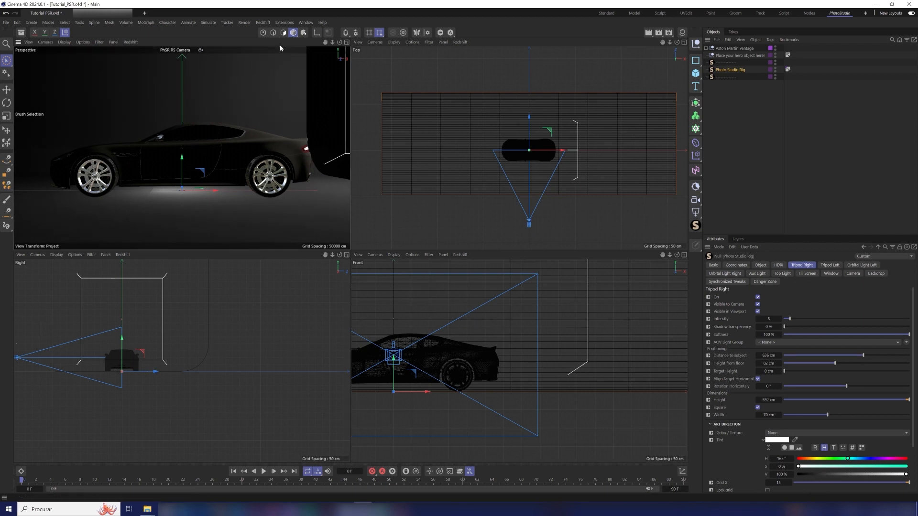
# - Open the Redshift RenderView and set the left tripod light's distance to subject to 647 cm and its height dimension to 600 cm
pyautogui.click(264, 22)
pyautogui.click(280, 80)
pyautogui.click(830, 265)
pyautogui.click(769, 400)
pyautogui.write('600')
pyautogui.press('Return')
pyautogui.moveTo(479, 247); pyautogui.dragTo(221, 244)
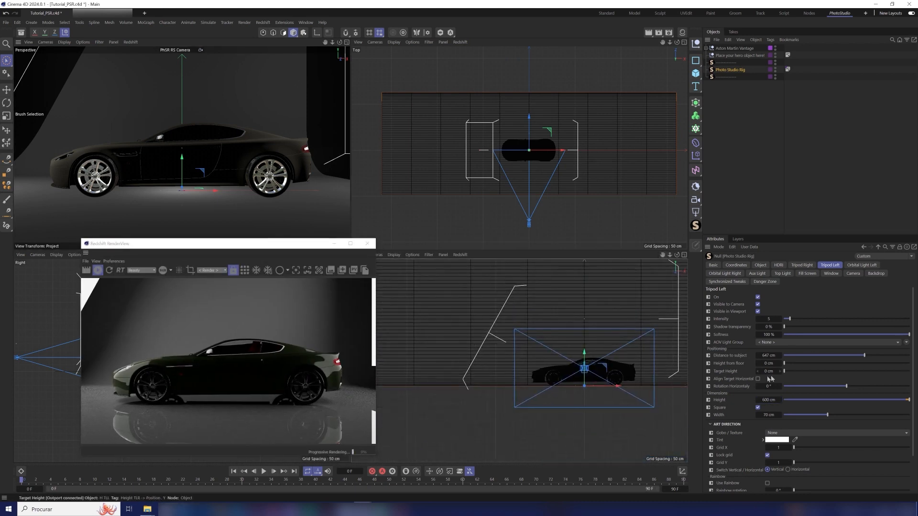
# - Set the right tripod light's distance and height dimension to 600 cm, and the left tripod light's height from floor to 50 cm
pyautogui.click(802, 265)
pyautogui.click(771, 355)
pyautogui.write('600')
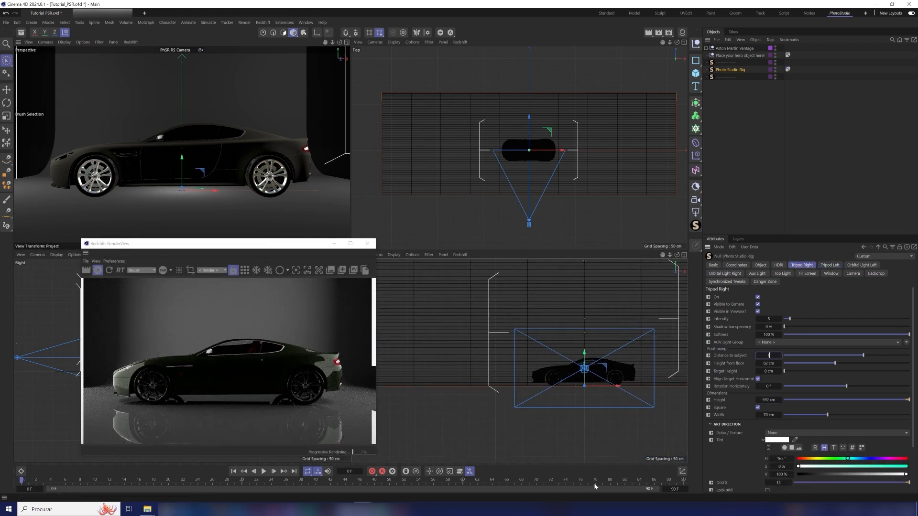
pyautogui.press('Return')
pyautogui.click(770, 400)
pyautogui.write('600')
pyautogui.press('Return')
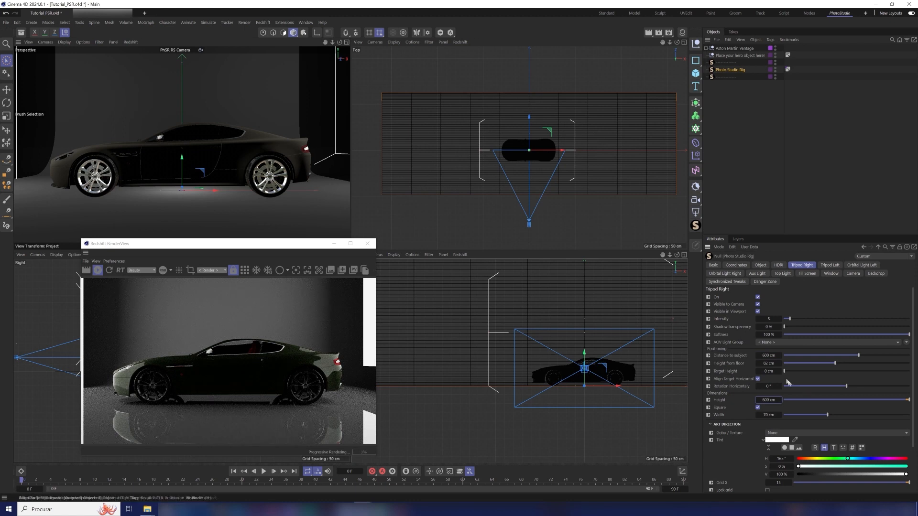
pyautogui.click(830, 265)
pyautogui.moveTo(796, 364); pyautogui.dragTo(815, 364)
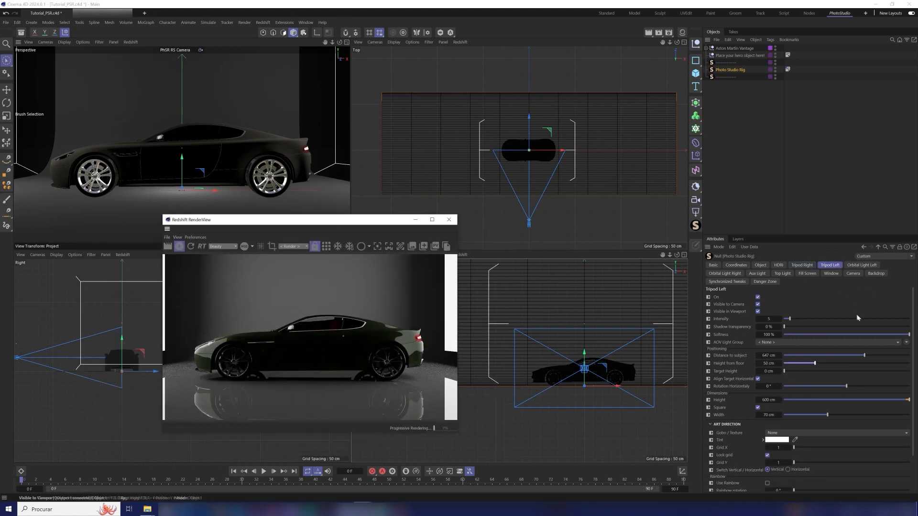
# - In the synchronized tweaks, set the even tripod distance to -11% and the symmetrical horizontal tripod rotation to 9°
pyautogui.click(728, 282)
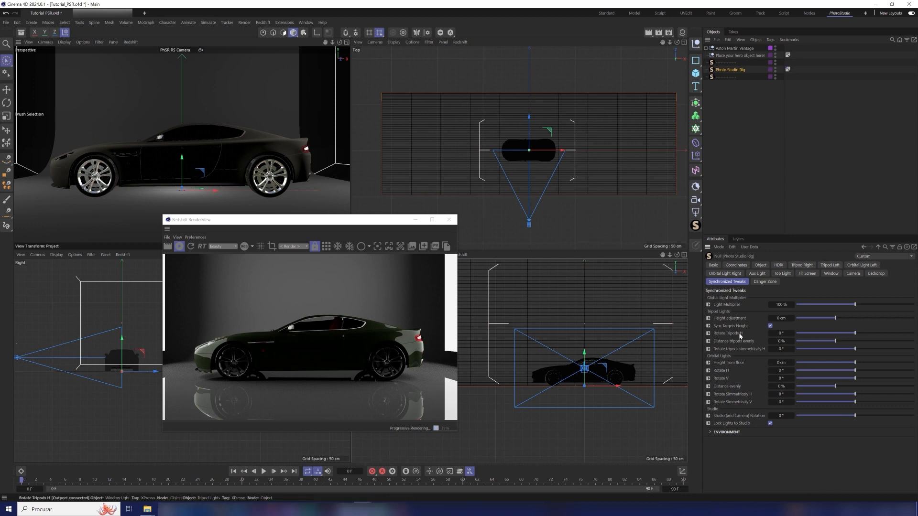
pyautogui.moveTo(856, 335)
pyautogui.mouseDown()
pyautogui.moveTo(876, 332)
pyautogui.moveTo(855, 333)
pyautogui.mouseUp()
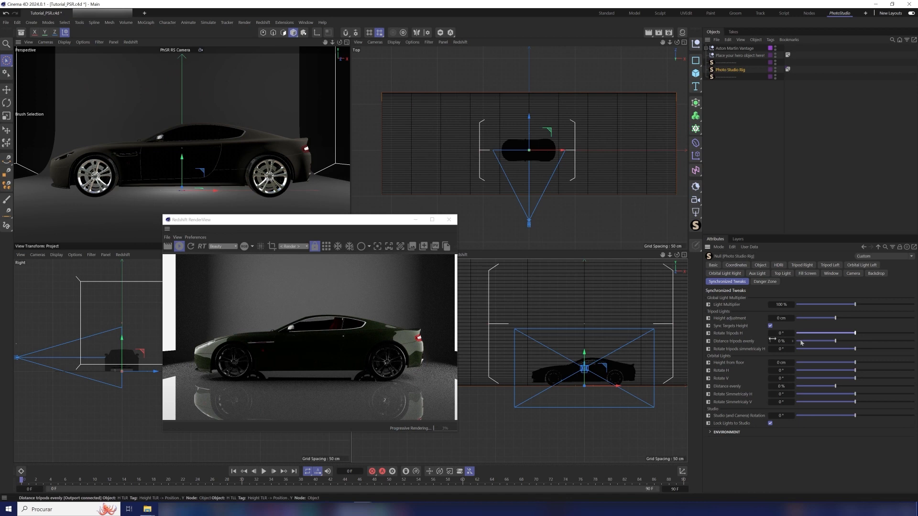
pyautogui.moveTo(837, 342); pyautogui.dragTo(863, 349)
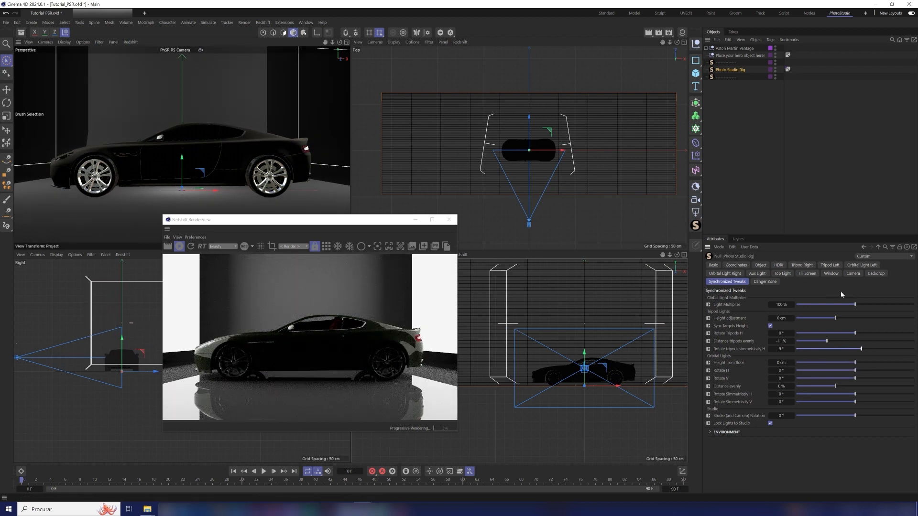
# - Apply the Soft Box Rimless gobo texture to the right tripod light and set the symmetrical horizontal tripod rotation to 25°
pyautogui.click(802, 265)
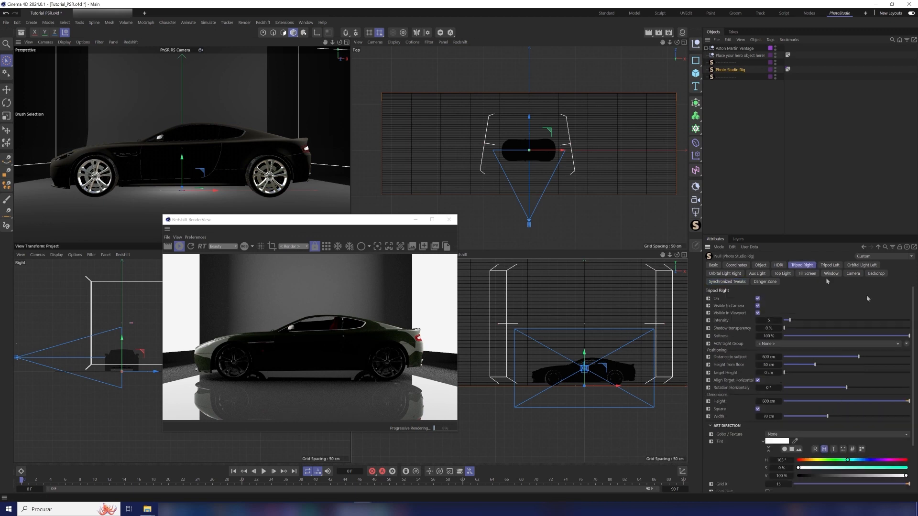
pyautogui.moveTo(914, 377); pyautogui.dragTo(916, 413)
pyautogui.click(789, 377)
pyautogui.click(789, 377)
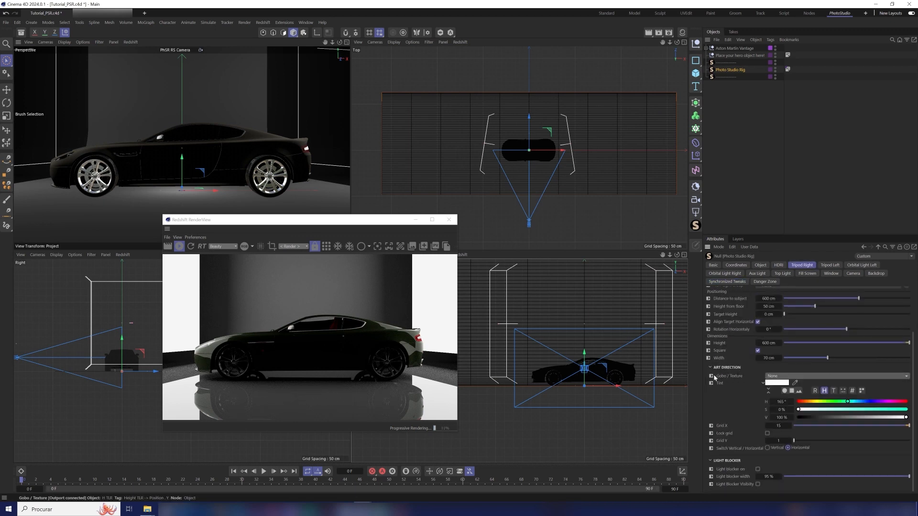
pyautogui.click(789, 377)
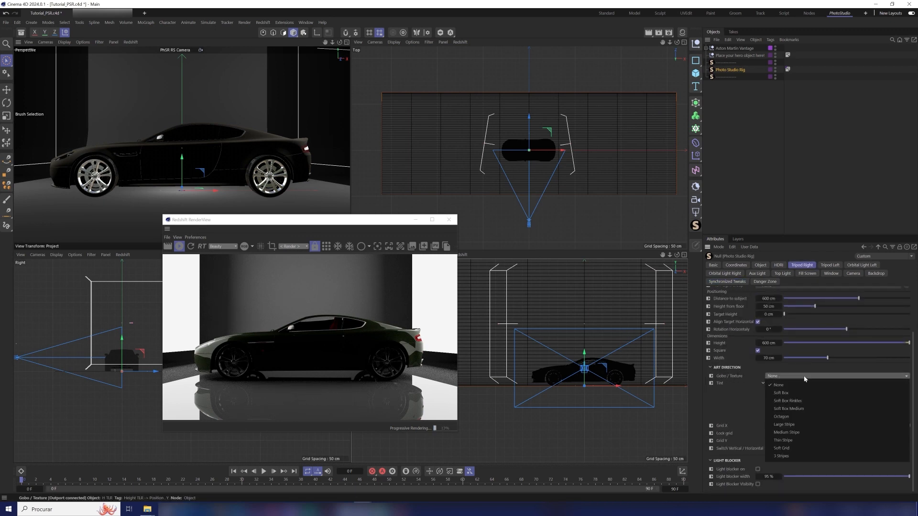
pyautogui.click(794, 401)
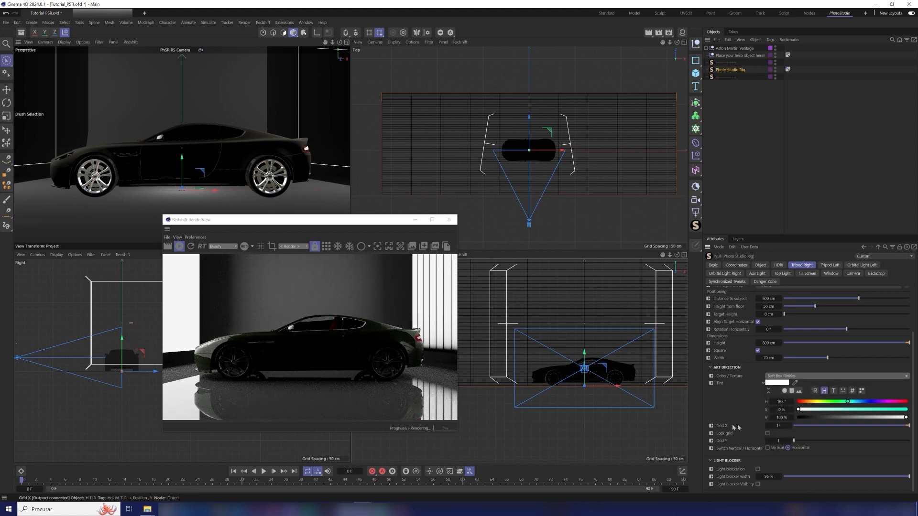
pyautogui.click(739, 282)
pyautogui.moveTo(855, 349); pyautogui.dragTo(872, 350)
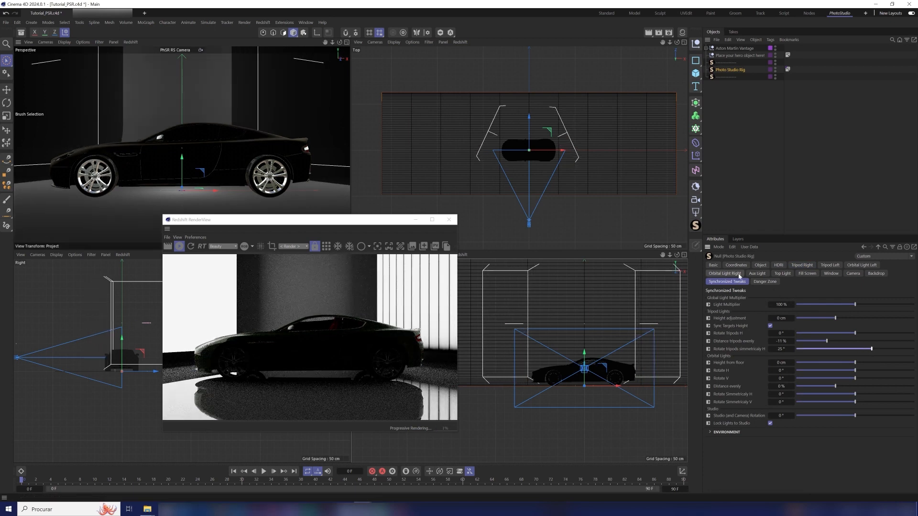
# - Tint the right tripod light yellow-green with hue 75°, saturation 55% and value 100%
pyautogui.click(801, 266)
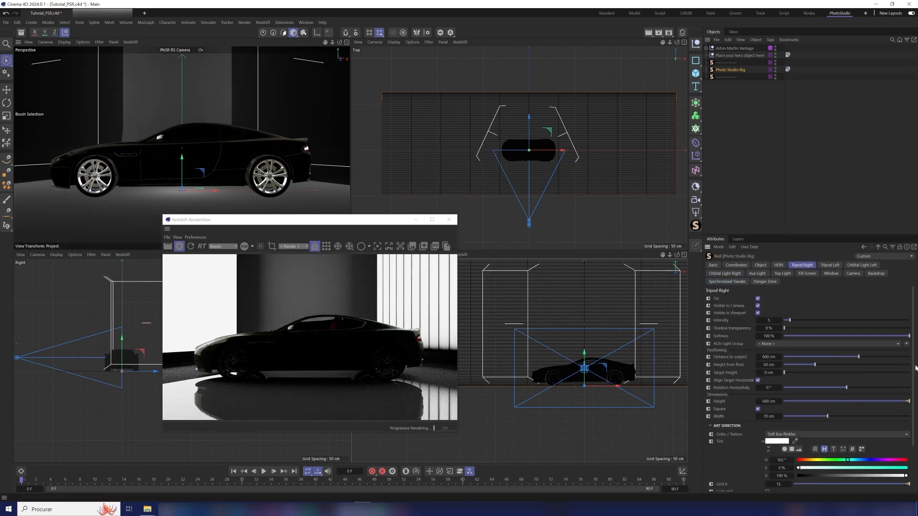
pyautogui.scroll(-3, 780, 383)
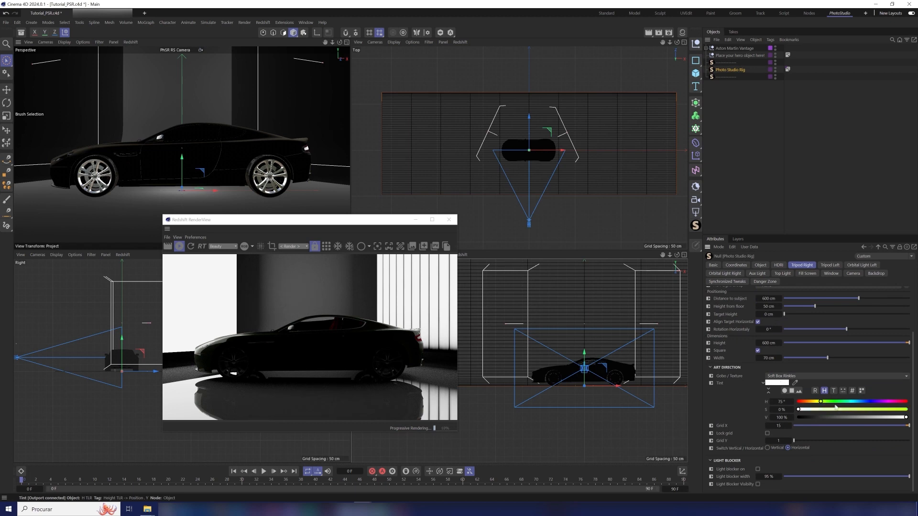
pyautogui.moveTo(856, 411); pyautogui.dragTo(858, 409)
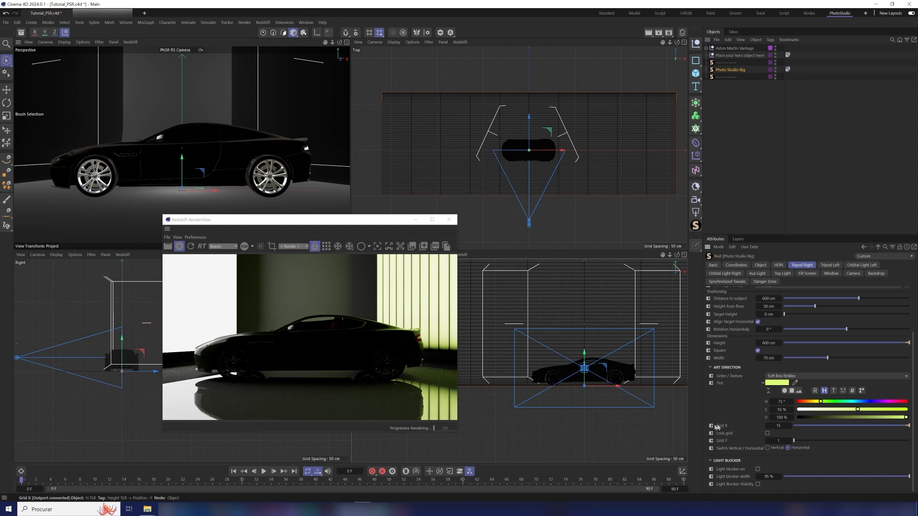
# - Lock the right tripod light's texture grid and set its Grid X to 10
pyautogui.click(767, 433)
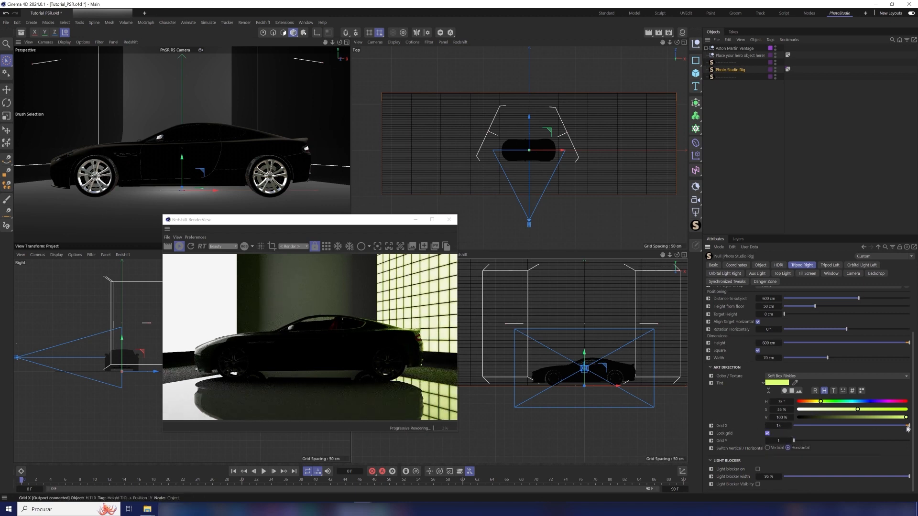
pyautogui.moveTo(871, 426); pyautogui.dragTo(909, 426)
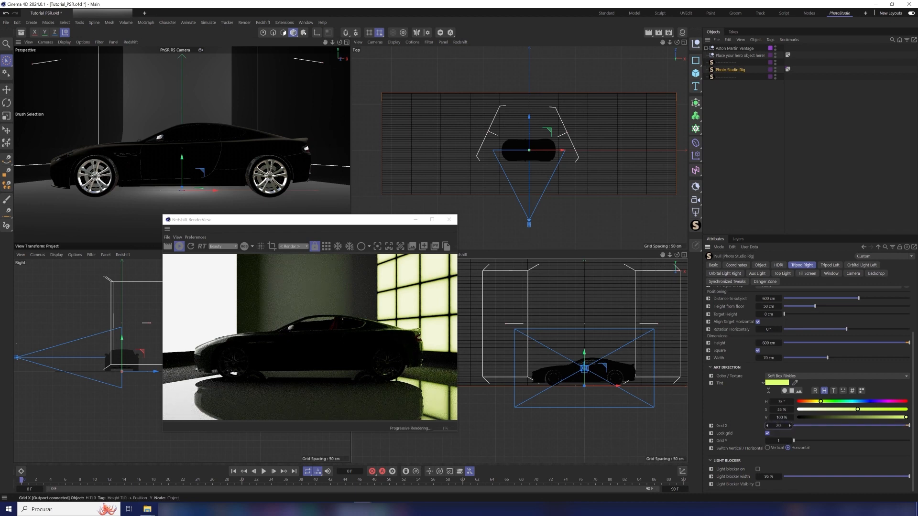
pyautogui.write('10')
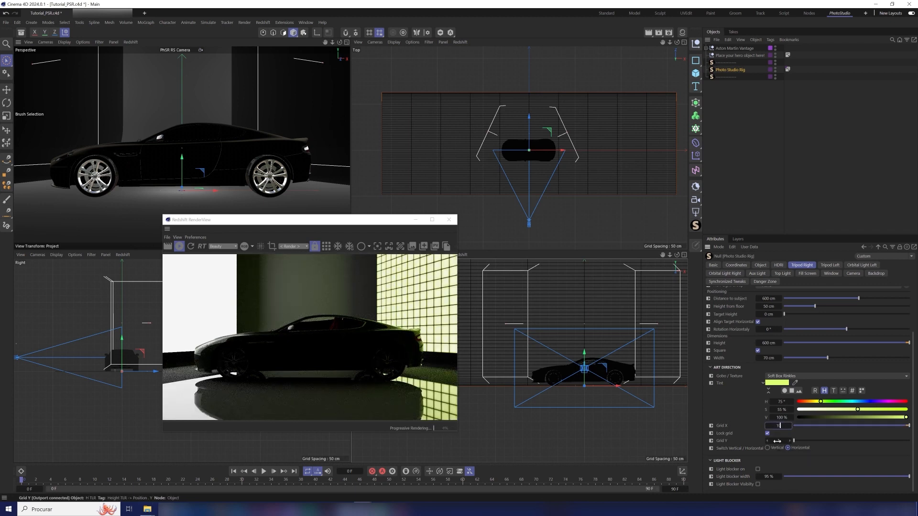
pyautogui.press('Return')
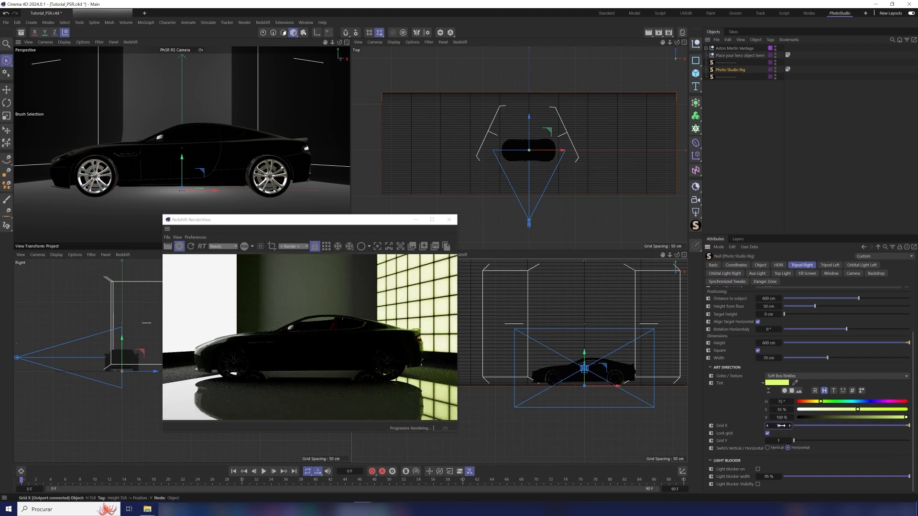
# - Set the right tripod light's Grid X to 7 and turn on both freeze options in the Redshift RenderView
pyautogui.click(907, 426)
pyautogui.click(779, 425)
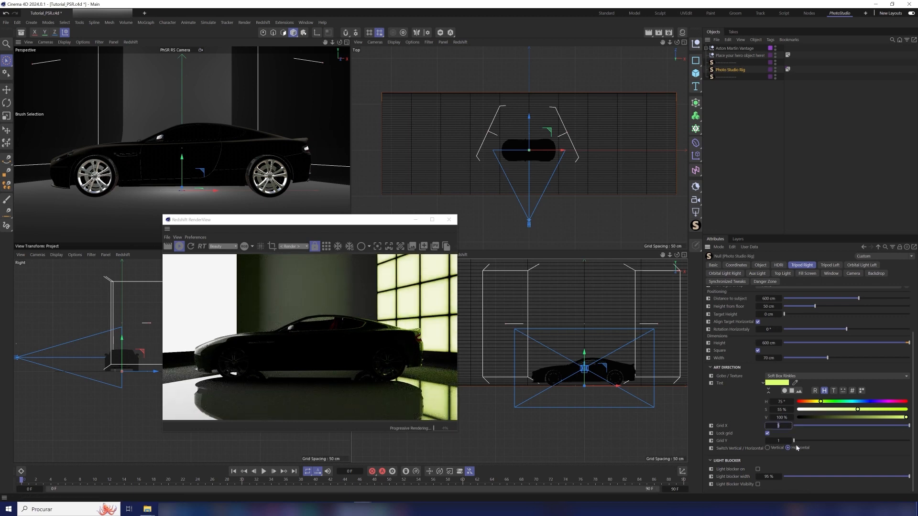
pyautogui.click(797, 448)
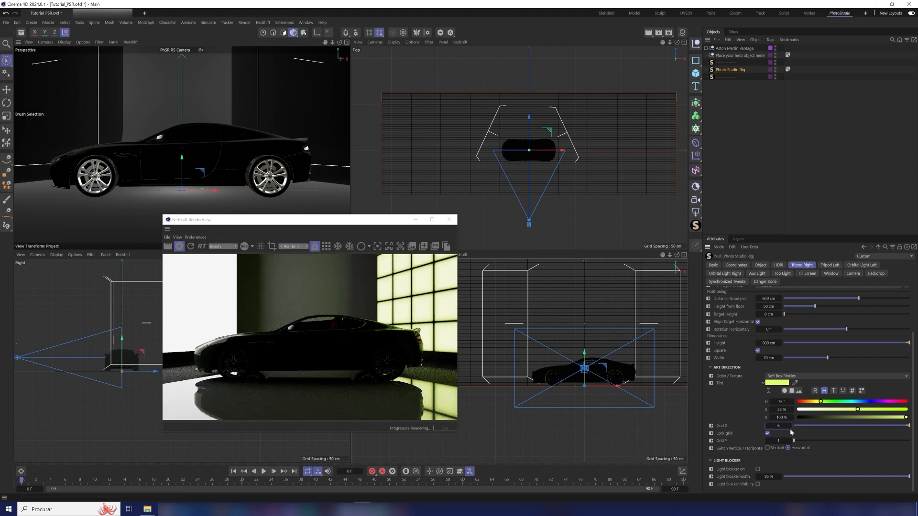
pyautogui.click(349, 246)
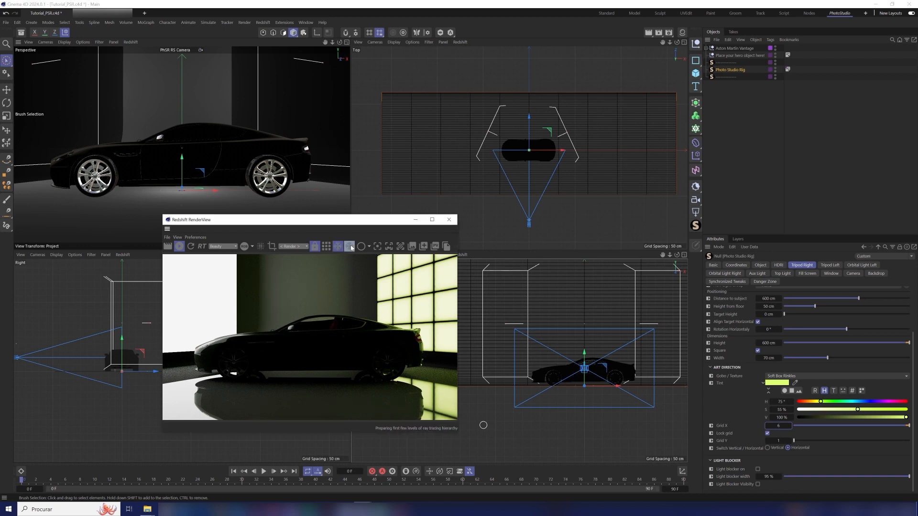
pyautogui.click(790, 425)
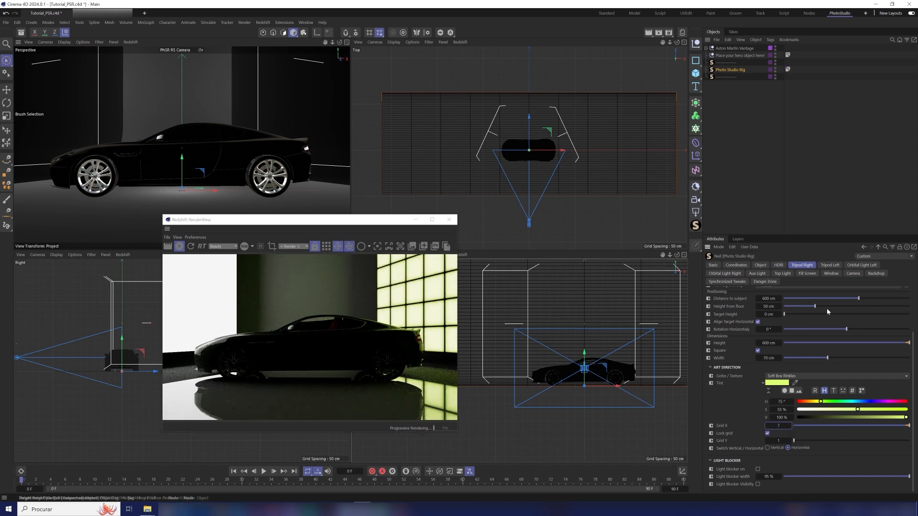
# - Apply the 3 Stripes gobo texture to the left tripod light, oriented horizontally, with the grid unlocked and Grid X at 5
pyautogui.click(829, 265)
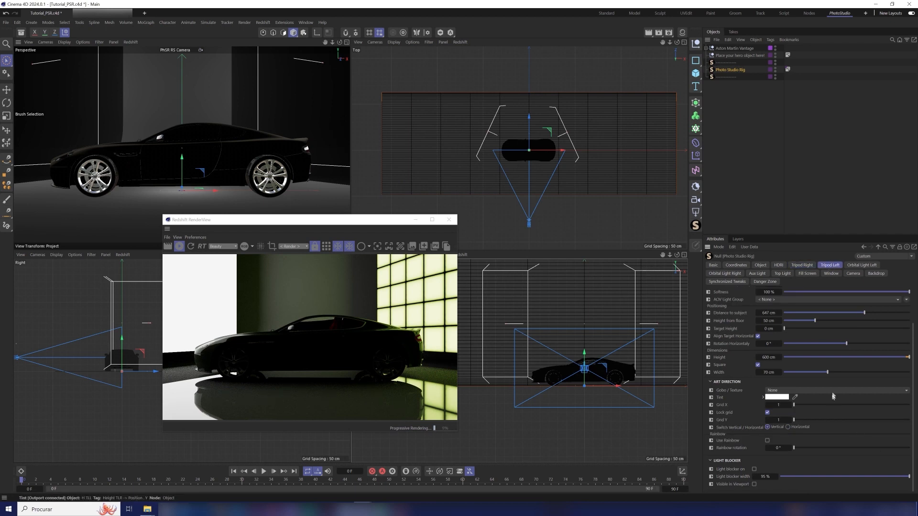
pyautogui.click(813, 390)
pyautogui.click(828, 474)
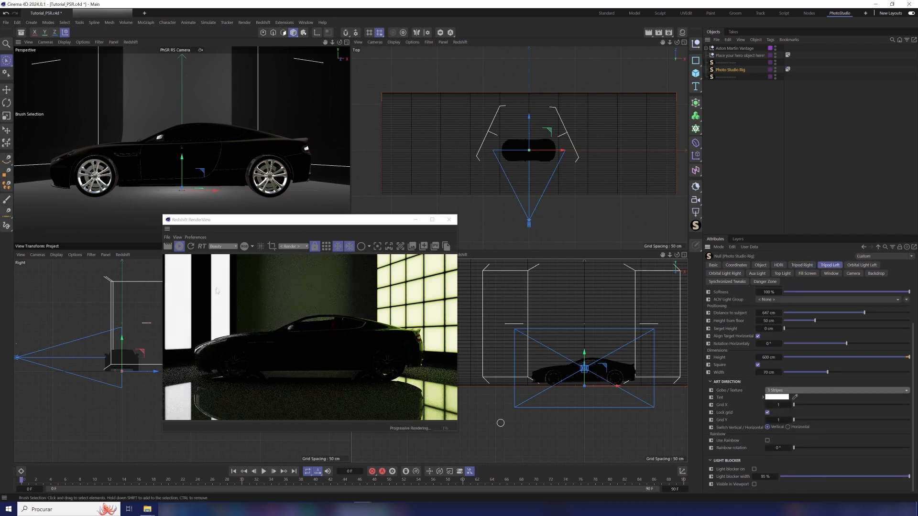
pyautogui.click(788, 427)
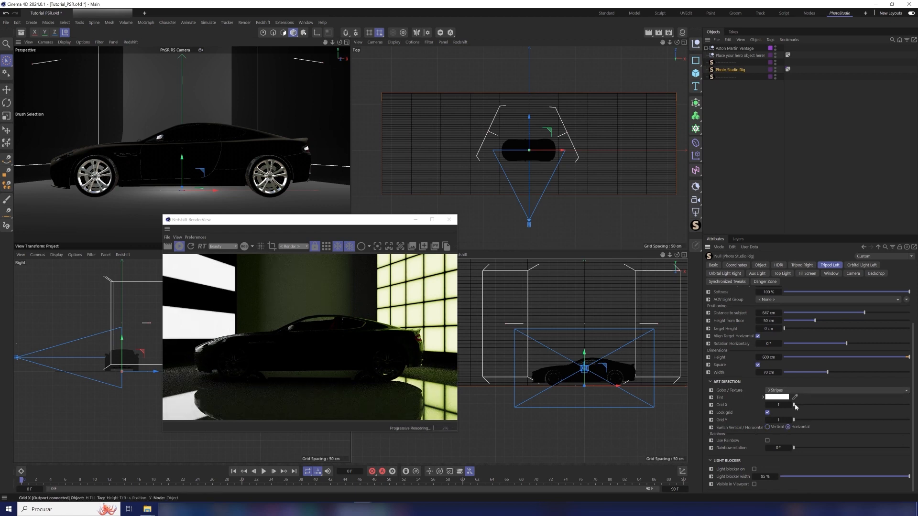
pyautogui.moveTo(838, 407); pyautogui.dragTo(880, 405)
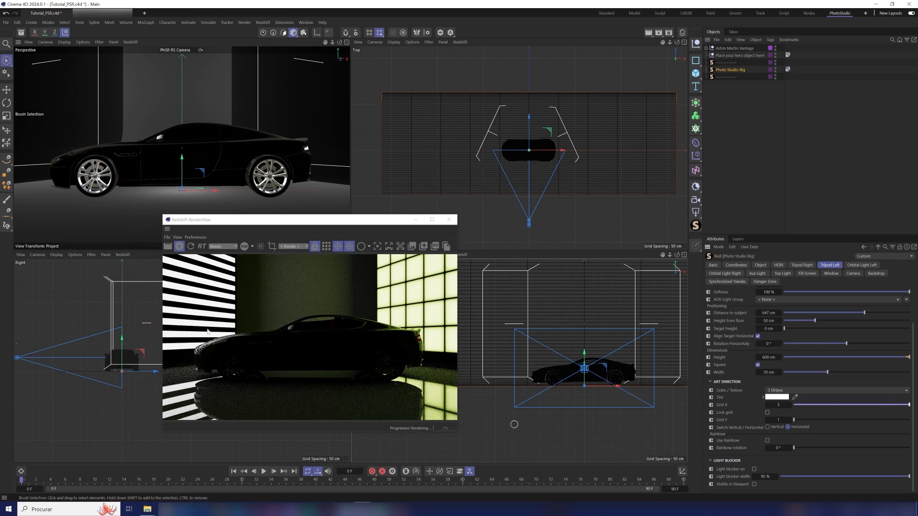
# - Tint the left tripod light purple with hue 284° and saturation 100%, and set its intensity to 30
pyautogui.click(762, 396)
pyautogui.moveTo(836, 425); pyautogui.dragTo(907, 424)
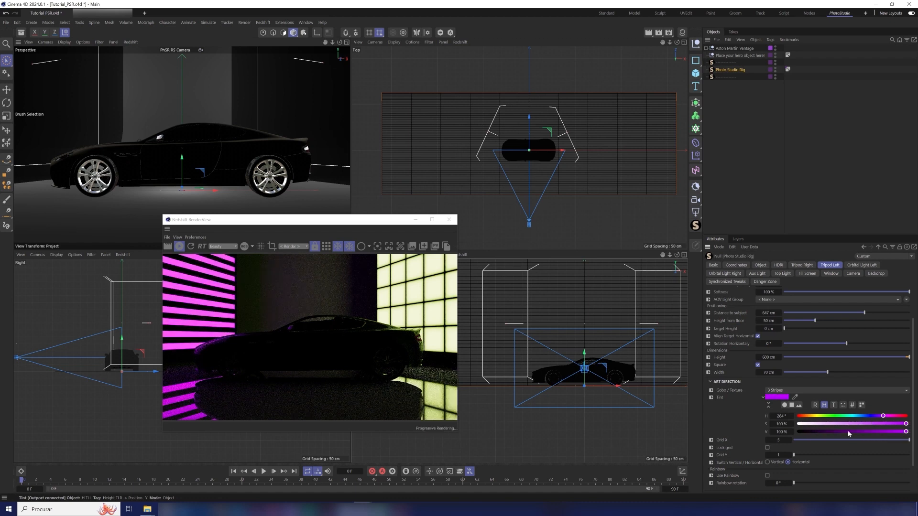
pyautogui.scroll(3, 910, 453)
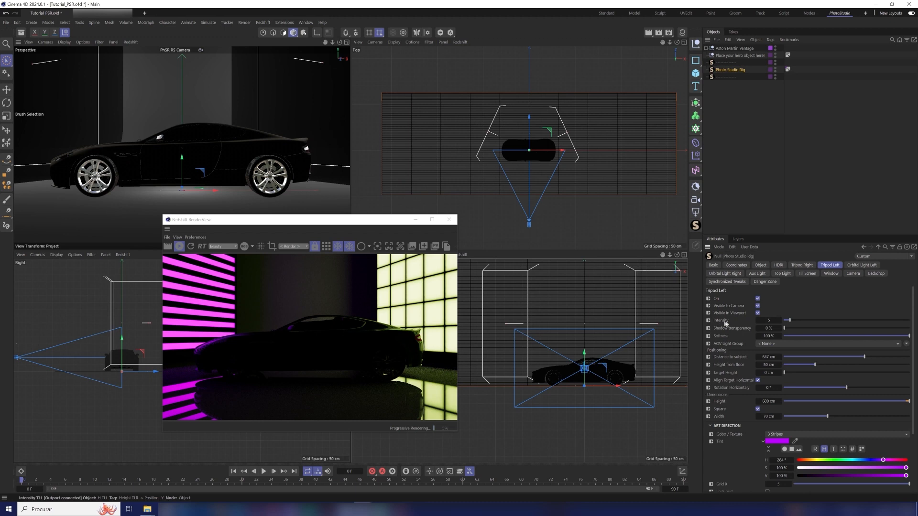
pyautogui.moveTo(801, 321); pyautogui.dragTo(821, 323)
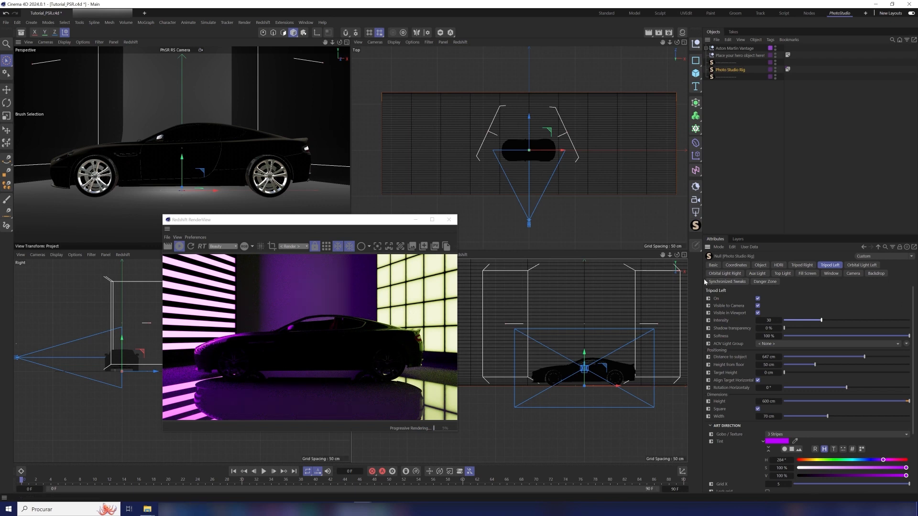
# - In the synchronized tweaks, set the studio and camera rotation to -56° and lock the lights to the studio
pyautogui.click(725, 282)
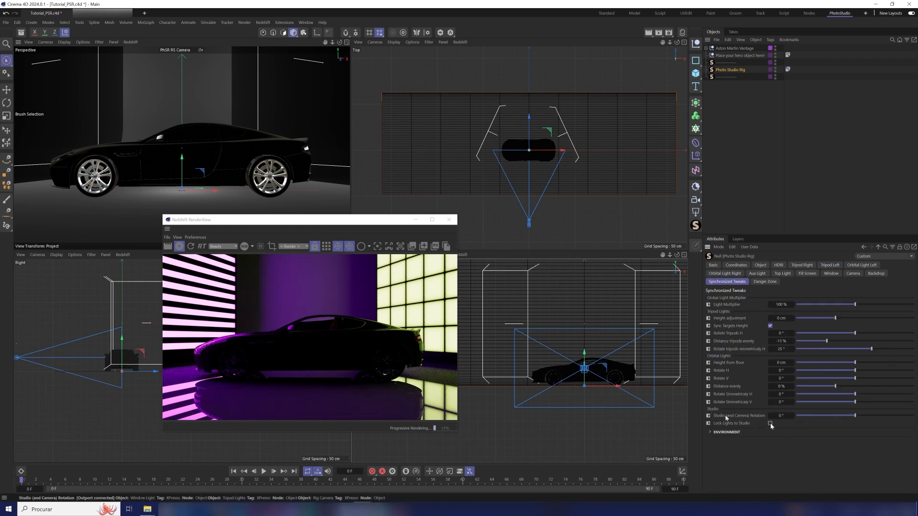
pyautogui.moveTo(855, 415); pyautogui.dragTo(837, 416)
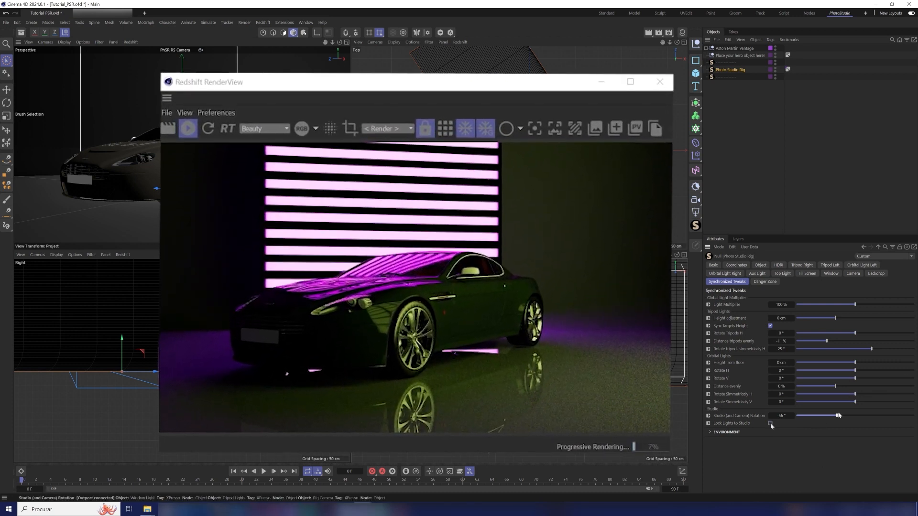
pyautogui.click(771, 424)
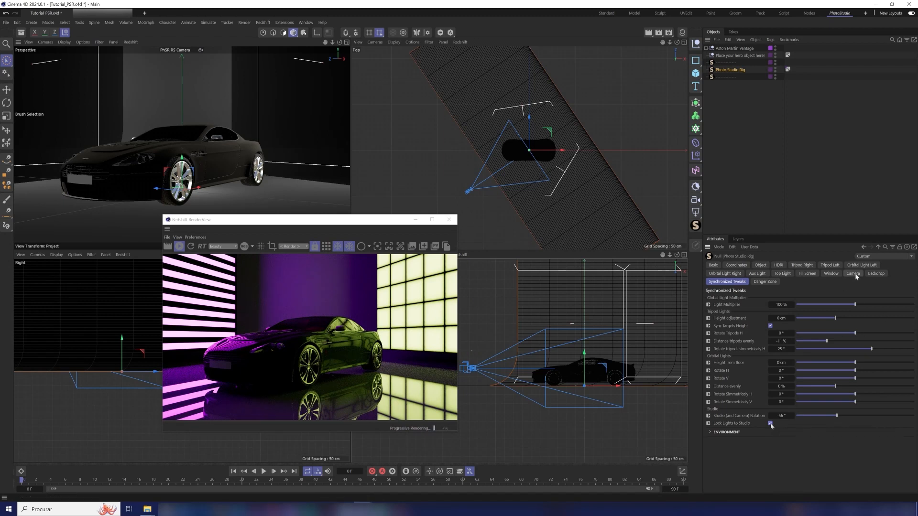
# - Set the rig camera's focal length to 42 and its dolly distance from the subject to 900 cm
pyautogui.click(854, 274)
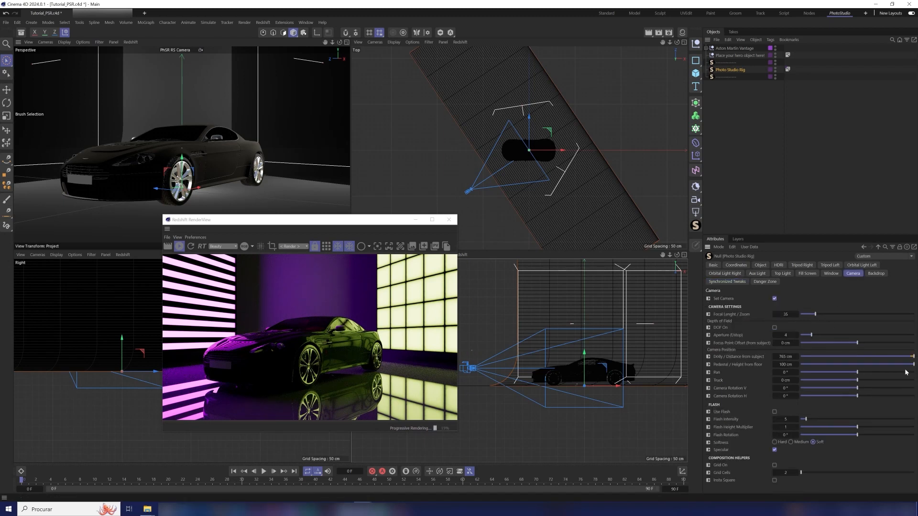
pyautogui.moveTo(816, 315); pyautogui.dragTo(820, 314)
pyautogui.moveTo(789, 356); pyautogui.dragTo(848, 357)
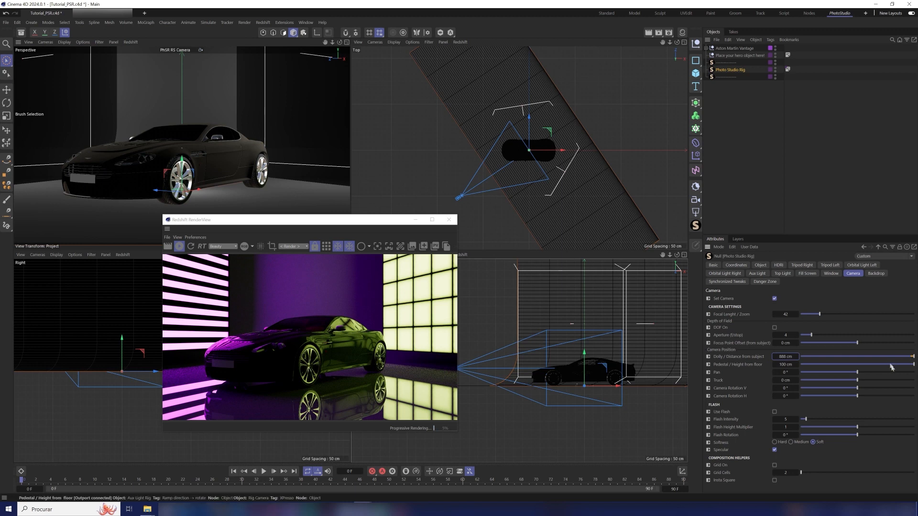
# - Lower both tripod lights together by setting their synchronized height adjustment to -50 cm
pyautogui.click(830, 265)
pyautogui.click(802, 265)
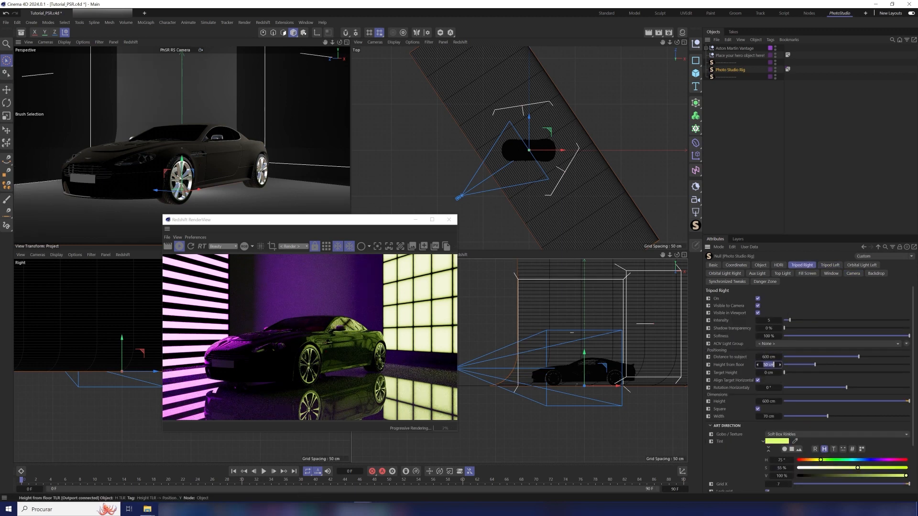
pyautogui.click(830, 264)
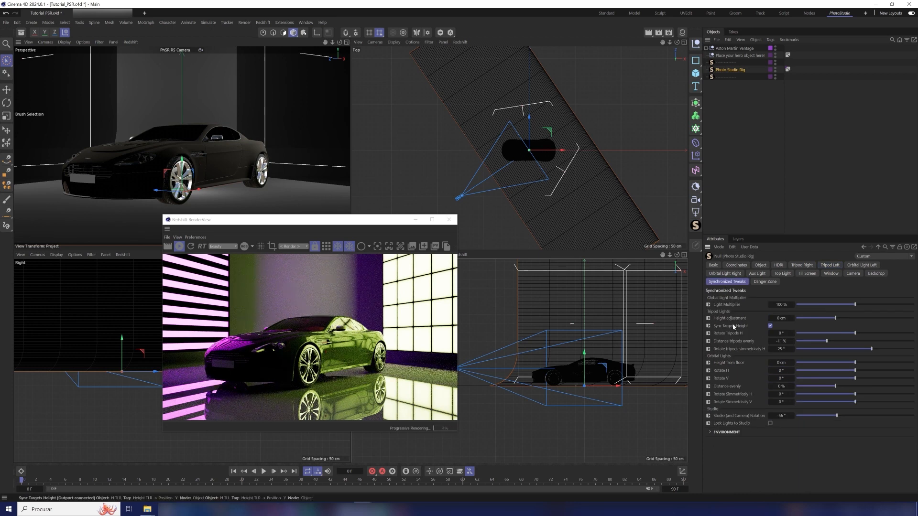
pyautogui.moveTo(836, 318); pyautogui.dragTo(757, 314)
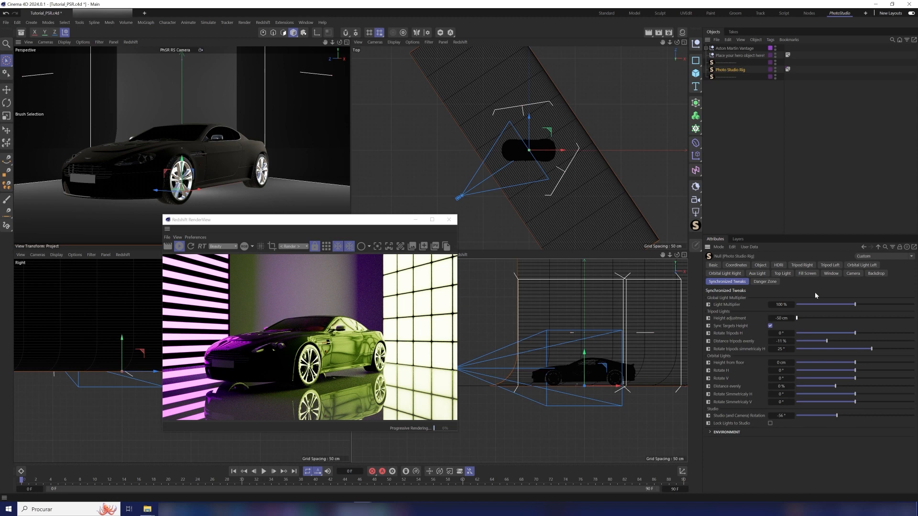
# - Turn on the aux light and set its distance to subject to 500 cm
pyautogui.click(757, 274)
pyautogui.click(755, 299)
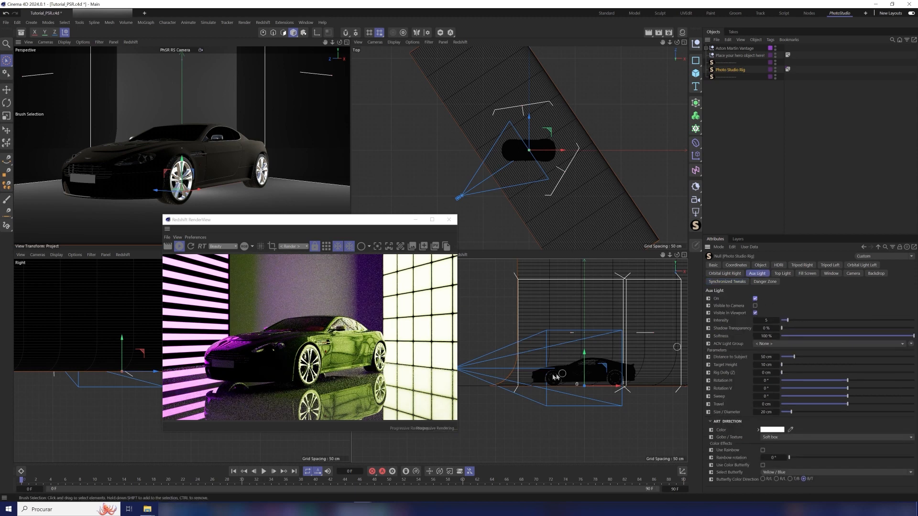
pyautogui.scroll(10, 606, 383)
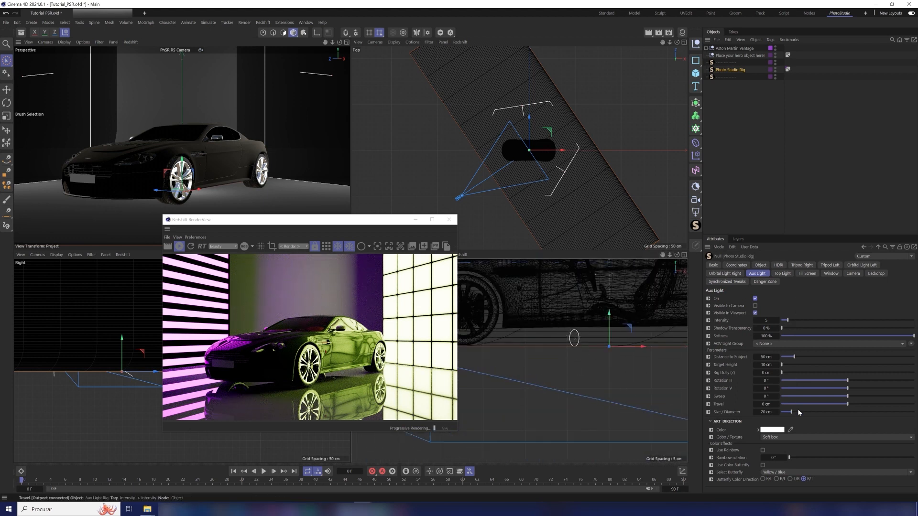
pyautogui.moveTo(791, 357); pyautogui.dragTo(913, 357)
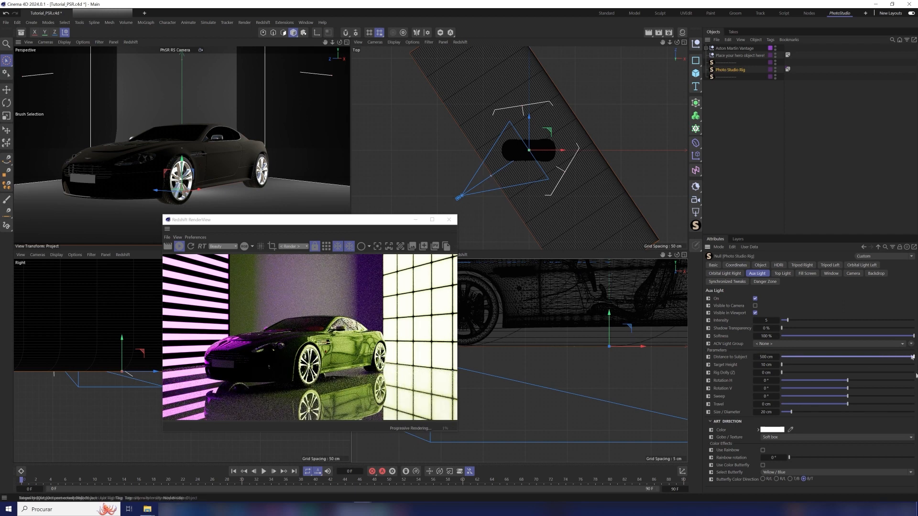
# - Set the aux light's target height to 116 cm and its diameter to about 200 cm
pyautogui.moveTo(783, 365); pyautogui.dragTo(796, 365)
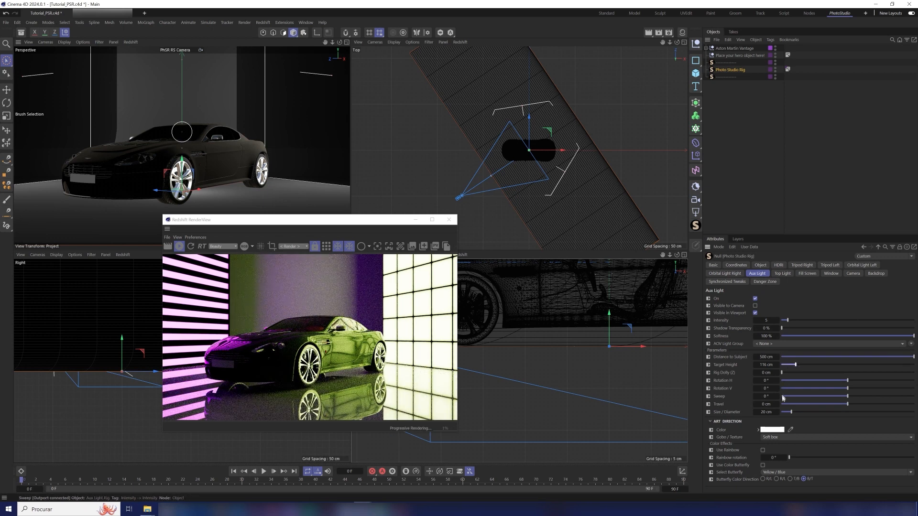
pyautogui.moveTo(812, 414); pyautogui.dragTo(912, 410)
pyautogui.moveTo(765, 412)
pyautogui.mouseDown()
pyautogui.moveTo(828, 412)
pyautogui.moveTo(767, 412)
pyautogui.mouseUp()
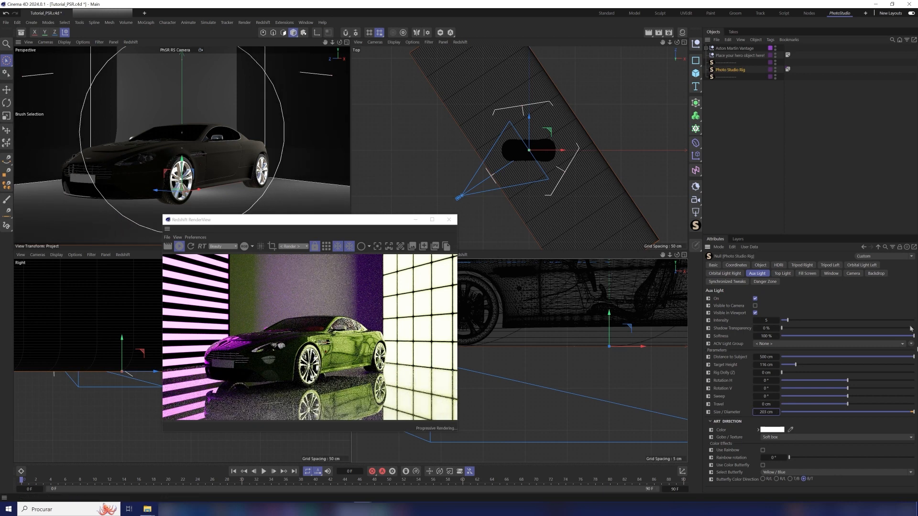
# - Color the aux light yellow-green with hue about 71°, saturation 52% and value 78%
pyautogui.click(759, 430)
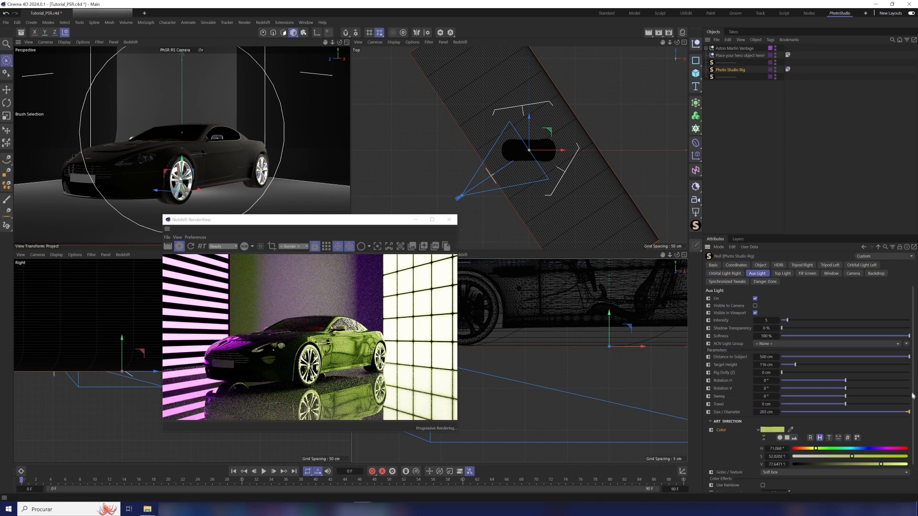
pyautogui.scroll(-2, 917, 441)
pyautogui.click(759, 401)
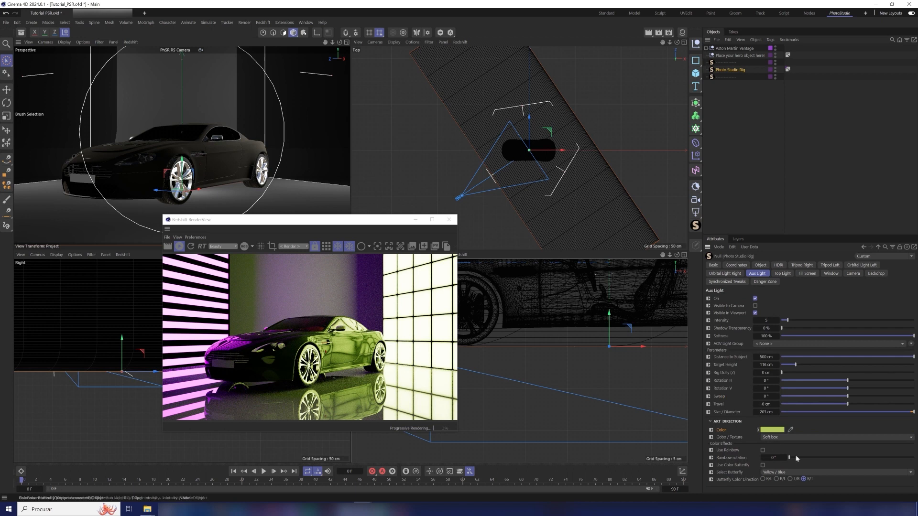
# - Apply the Ring of lights gobo texture to the aux light and set its intensity to 92
pyautogui.click(799, 437)
pyautogui.click(786, 478)
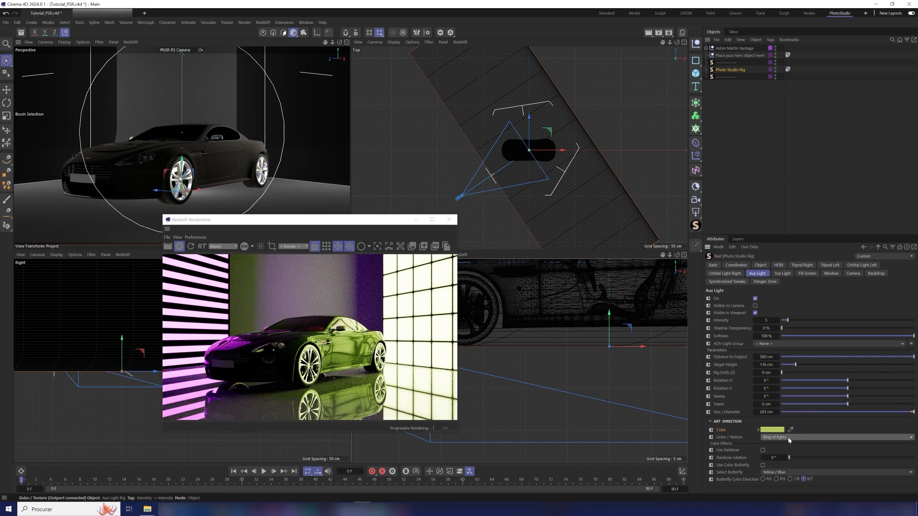
pyautogui.moveTo(790, 322); pyautogui.dragTo(904, 324)
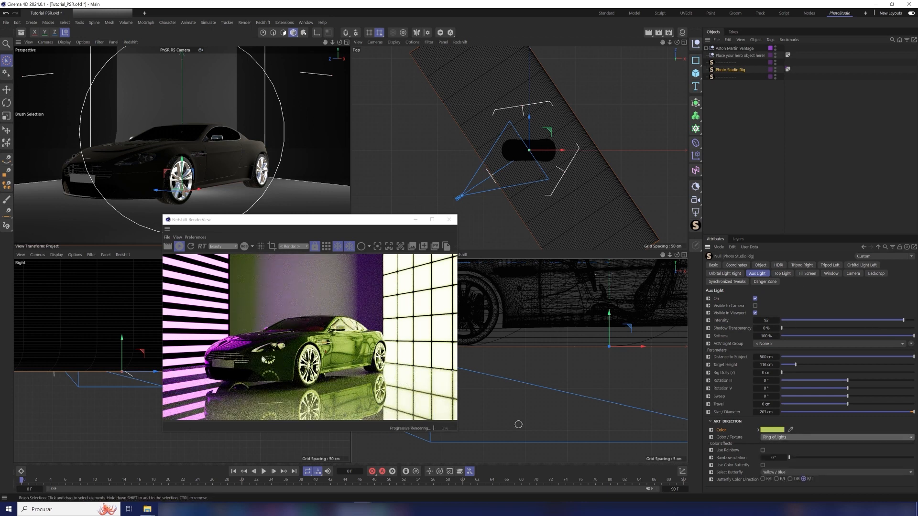
# - Change the aux light's gobo texture to Ring Thin, after trying Soft Box and Ring Thick
pyautogui.click(782, 438)
pyautogui.click(784, 452)
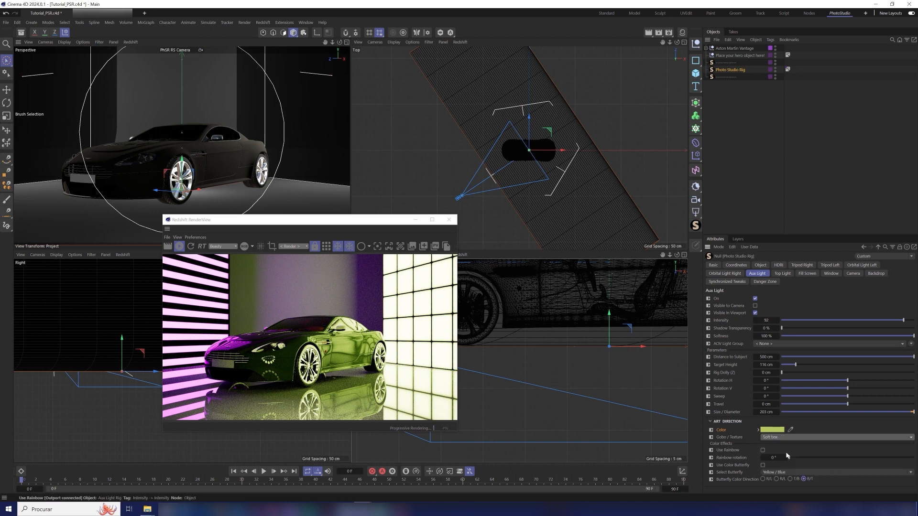
pyautogui.click(779, 438)
pyautogui.click(782, 461)
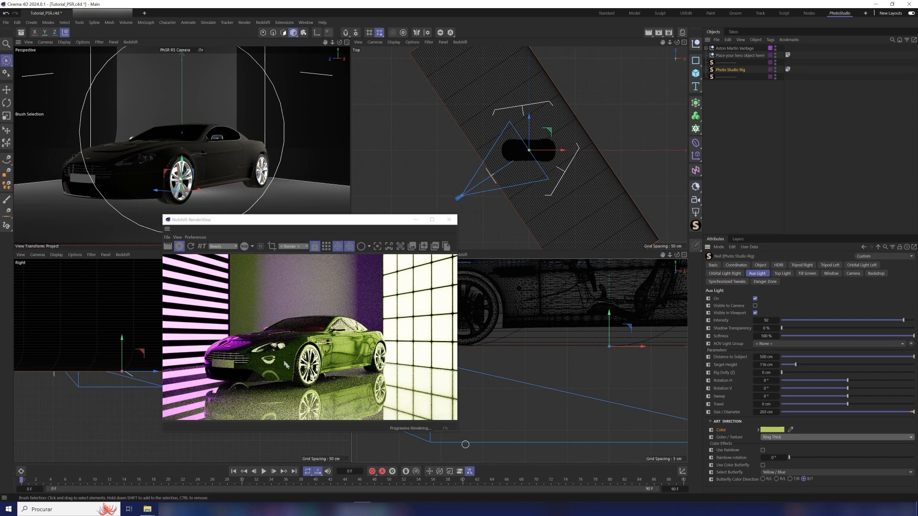
pyautogui.click(826, 439)
pyautogui.click(803, 471)
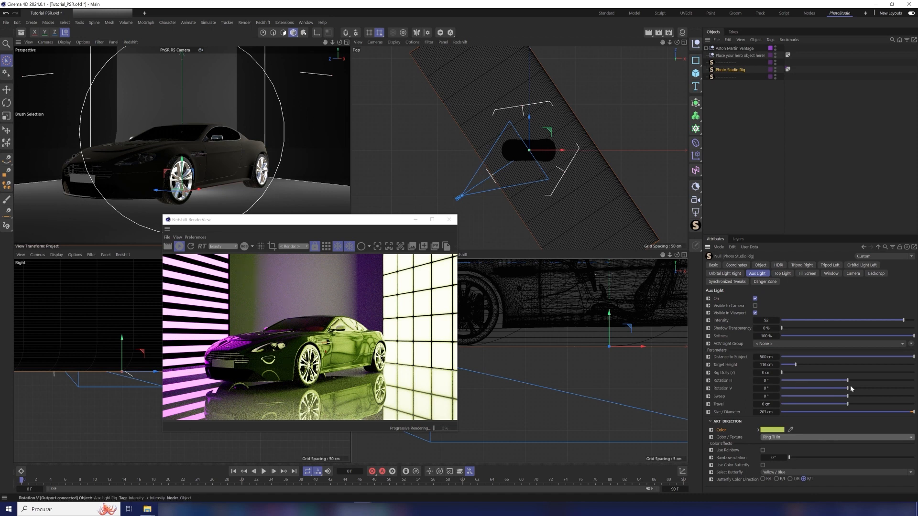
# - Set the aux light's horizontal rotation to 23° and intensity to 50, with a diameter of about 350 cm
pyautogui.moveTo(848, 381); pyautogui.dragTo(859, 384)
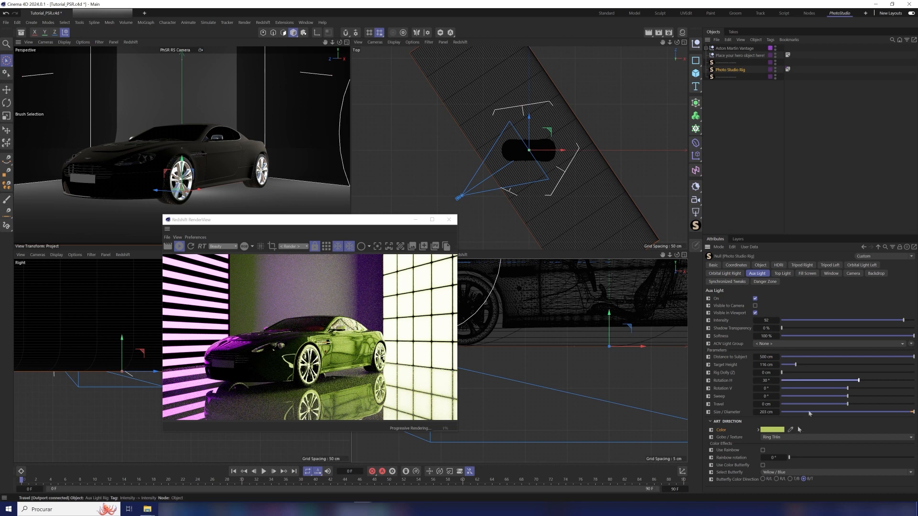
pyautogui.moveTo(767, 413); pyautogui.dragTo(837, 414)
pyautogui.moveTo(860, 382); pyautogui.dragTo(856, 382)
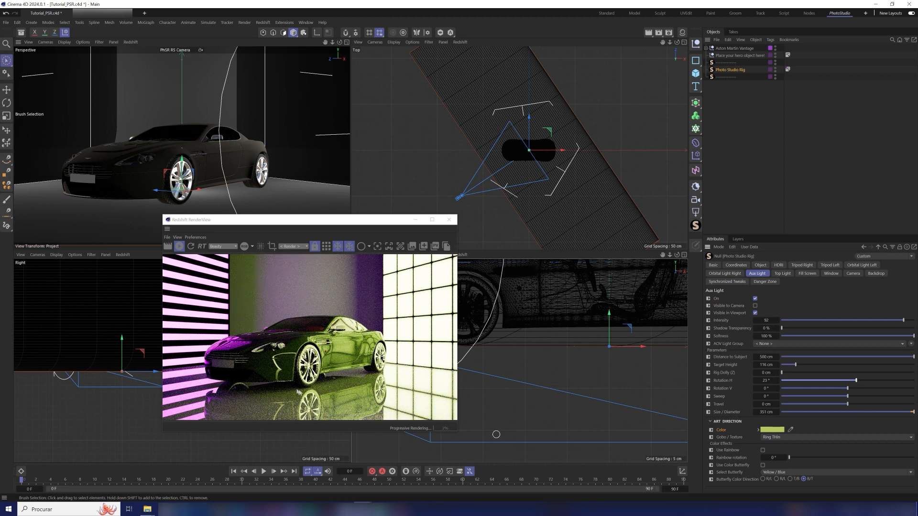
pyautogui.moveTo(903, 321); pyautogui.dragTo(848, 322)
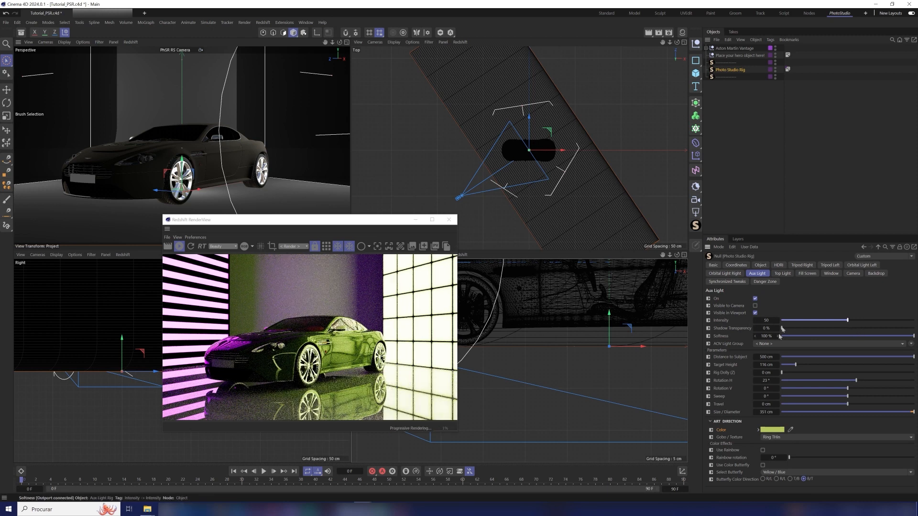
# - Turn on the top light and set its length to 1005 and its depth to 434
pyautogui.click(784, 273)
pyautogui.click(763, 298)
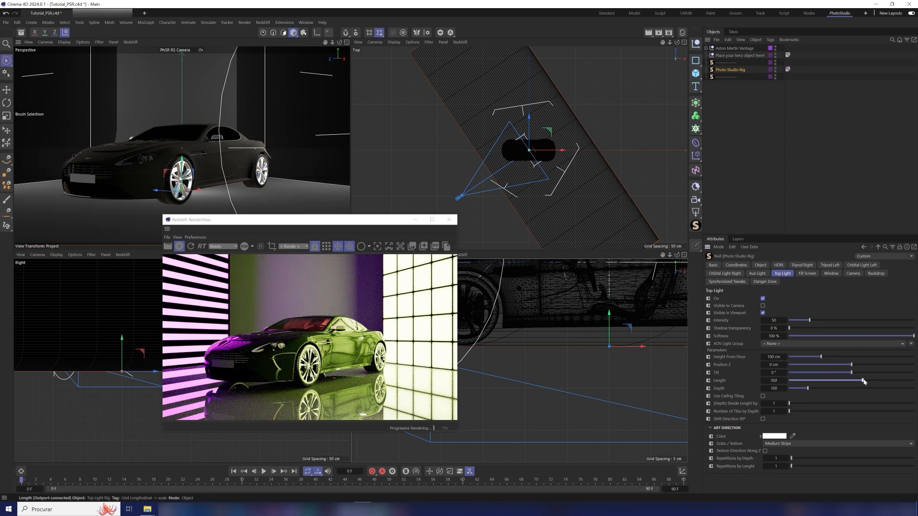
pyautogui.moveTo(864, 381); pyautogui.dragTo(913, 381)
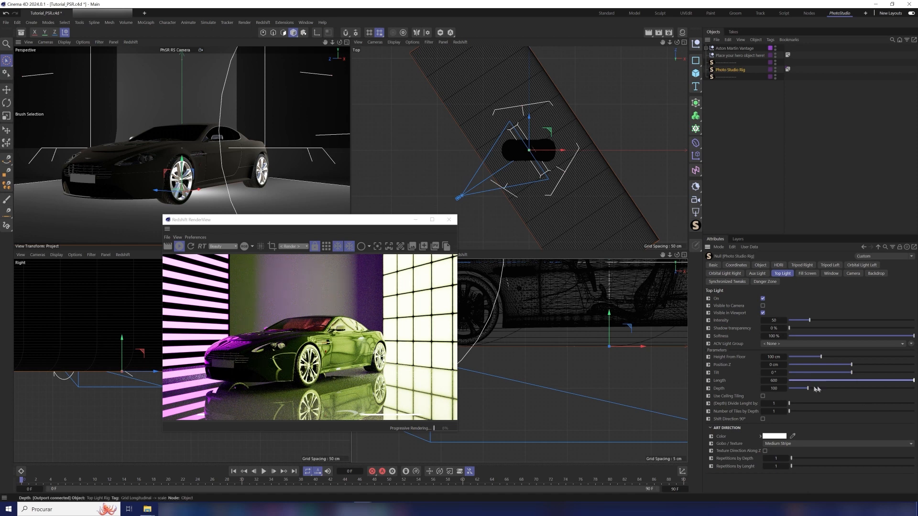
pyautogui.moveTo(768, 392); pyautogui.dragTo(817, 381)
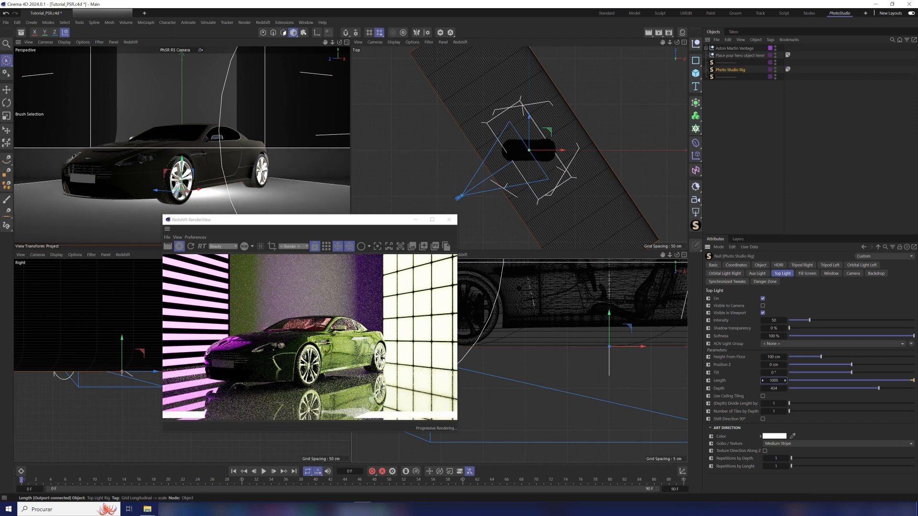
# - Set the top light's intensity to 30 and apply the Three Stripes gobo texture
pyautogui.moveTo(809, 320)
pyautogui.mouseDown()
pyautogui.moveTo(880, 321)
pyautogui.moveTo(801, 321)
pyautogui.mouseUp()
pyautogui.click(777, 445)
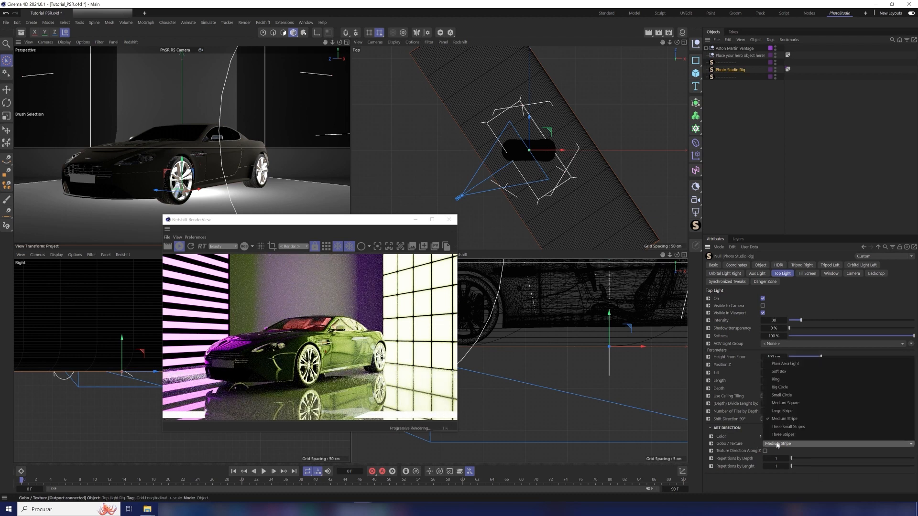
pyautogui.click(784, 435)
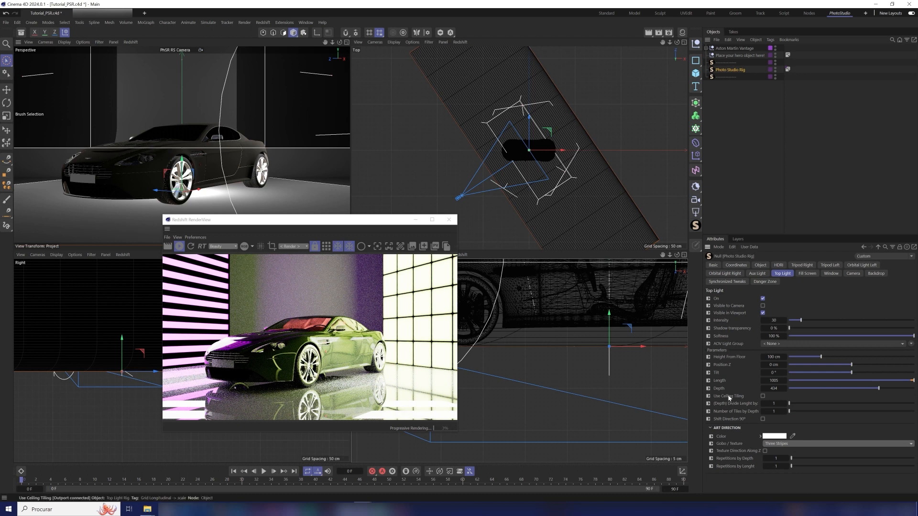
# - Enable ceiling tiling on the top light with its length divided by 4, and increase the texture repetitions by depth
pyautogui.click(764, 397)
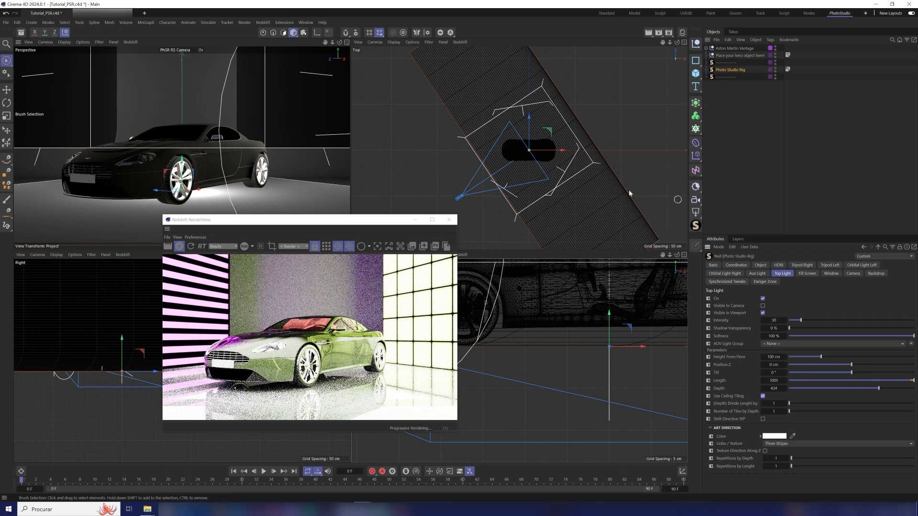
pyautogui.moveTo(797, 405); pyautogui.dragTo(819, 403)
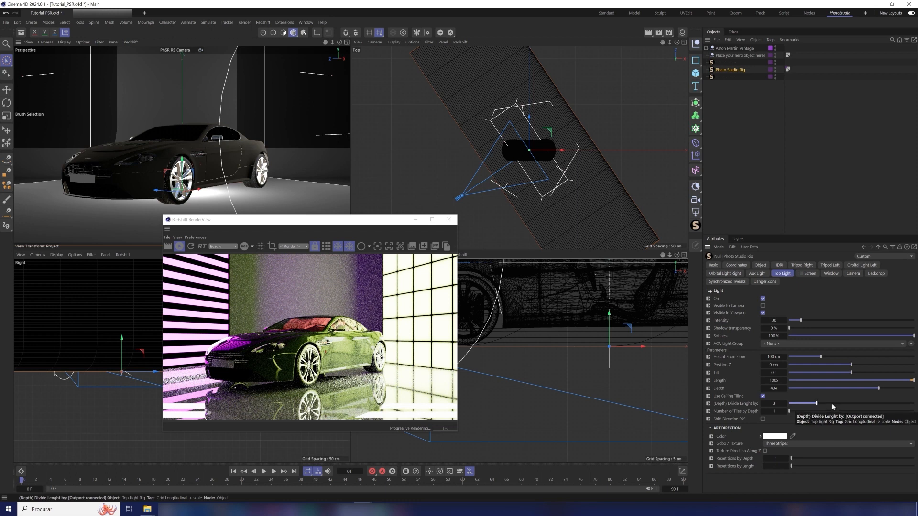
pyautogui.click(831, 404)
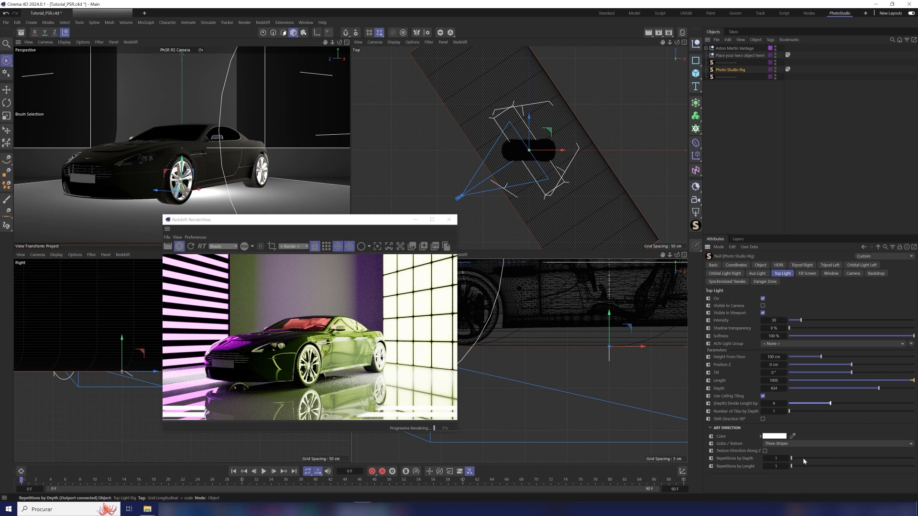
pyautogui.moveTo(806, 460); pyautogui.dragTo(823, 459)
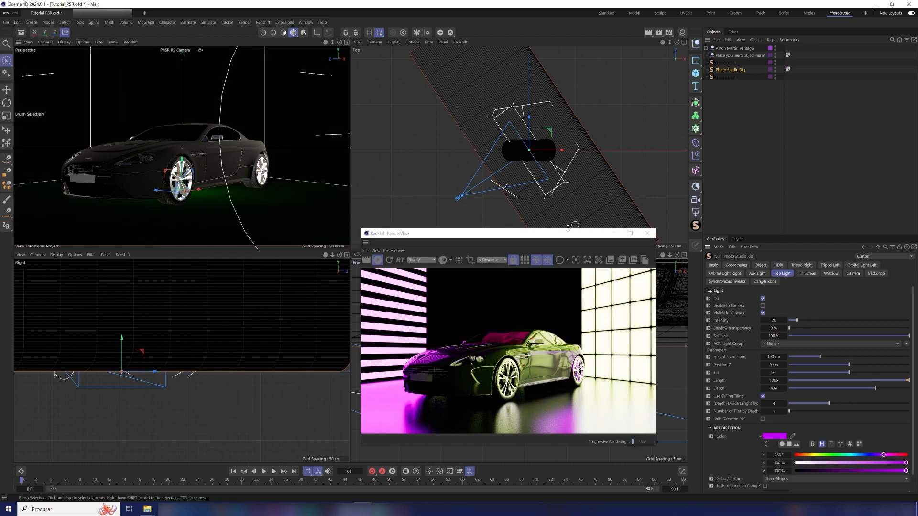
# - Raise the top light to 472 cm above the floor
pyautogui.moveTo(565, 231); pyautogui.dragTo(319, 226)
pyautogui.scroll(-10, 577, 349)
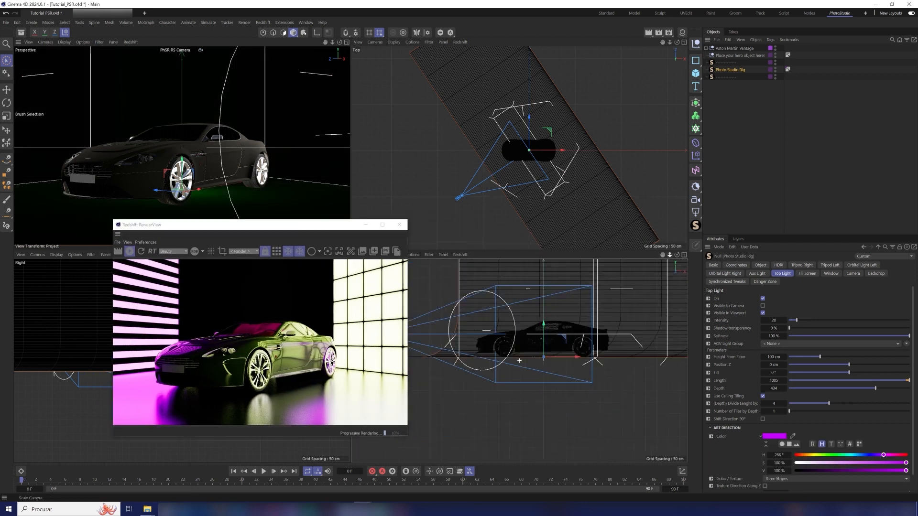
pyautogui.moveTo(820, 356); pyautogui.dragTo(911, 356)
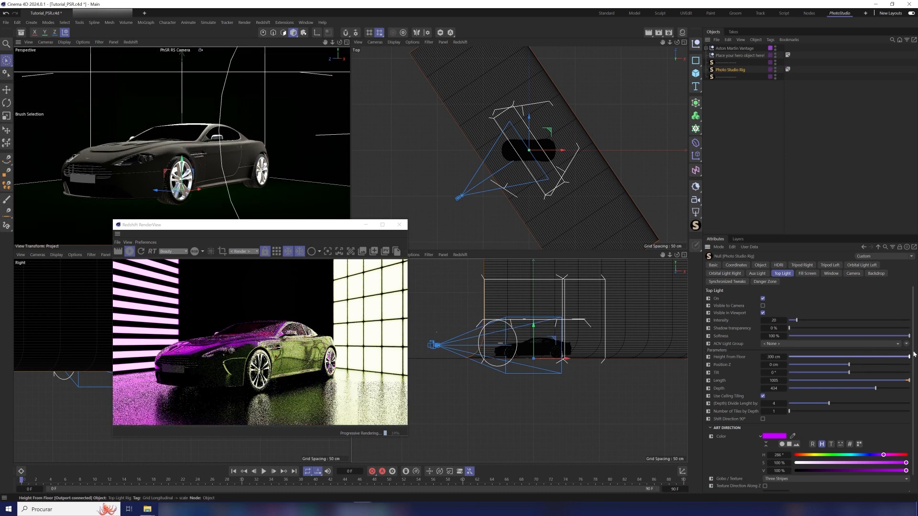
pyautogui.moveTo(913, 355)
pyautogui.mouseDown()
pyautogui.moveTo(884, 356)
pyautogui.moveTo(912, 355)
pyautogui.mouseUp()
pyautogui.moveTo(777, 357); pyautogui.dragTo(860, 357)
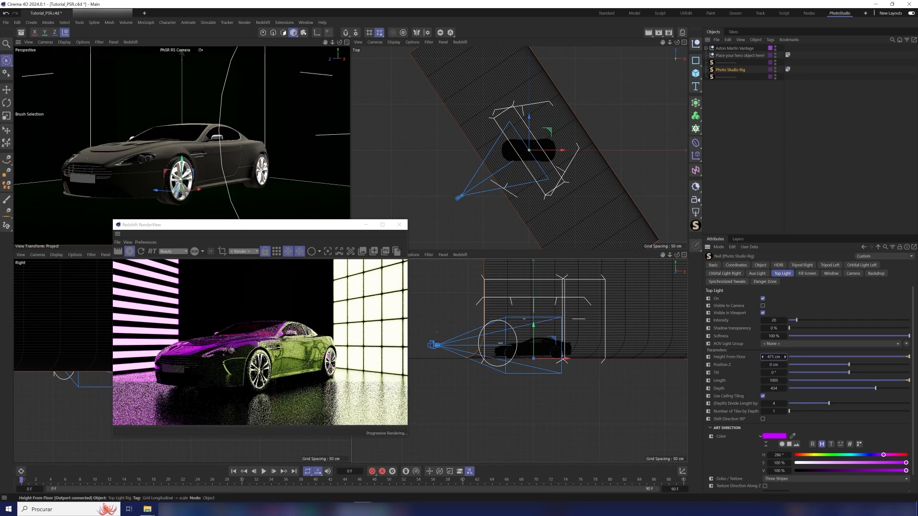
pyautogui.moveTo(254, 230); pyautogui.dragTo(432, 219)
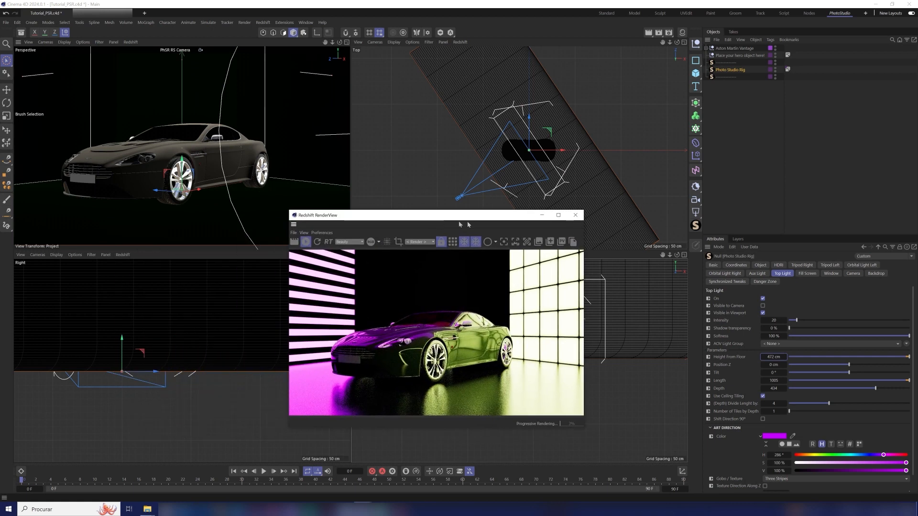
# - Brighten the dark green backdrop color to a value of 21% and save the project
pyautogui.click(880, 273)
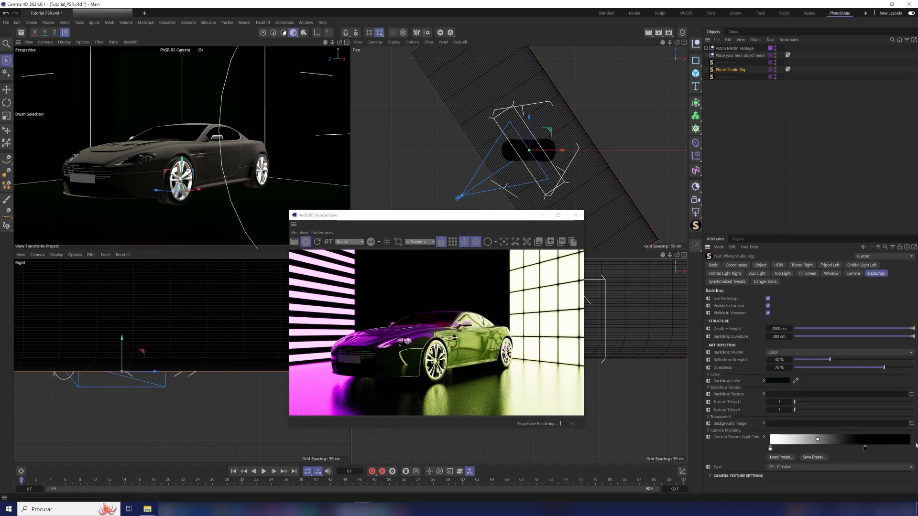
pyautogui.click(764, 382)
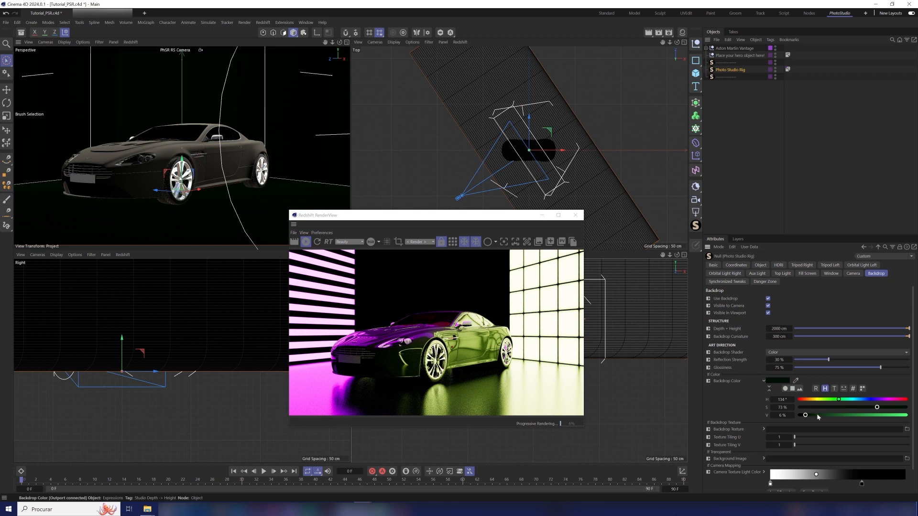
pyautogui.moveTo(810, 416); pyautogui.dragTo(823, 416)
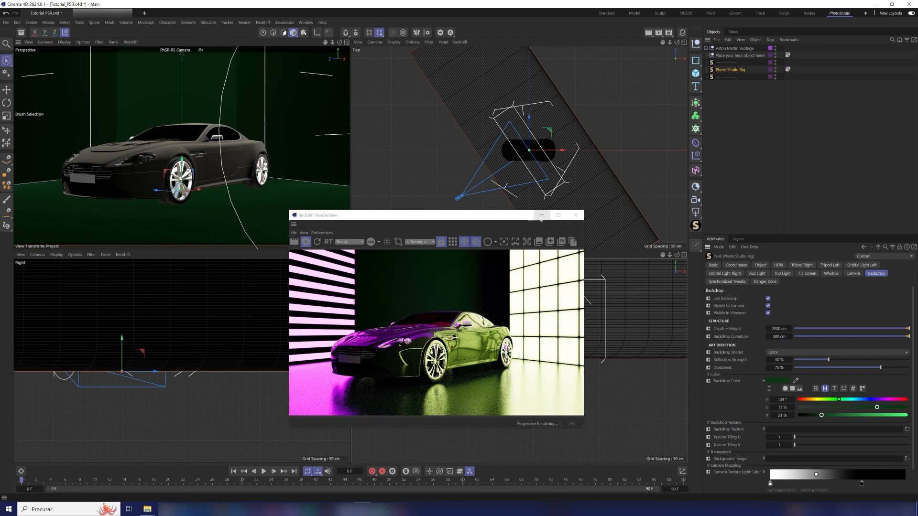
pyautogui.moveTo(515, 217); pyautogui.dragTo(478, 215)
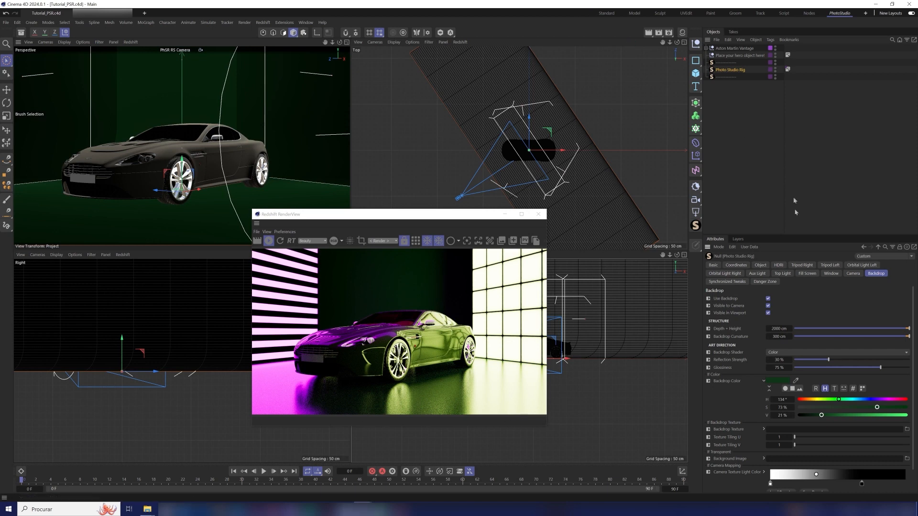
pyautogui.hotkey('ctrl', 's')
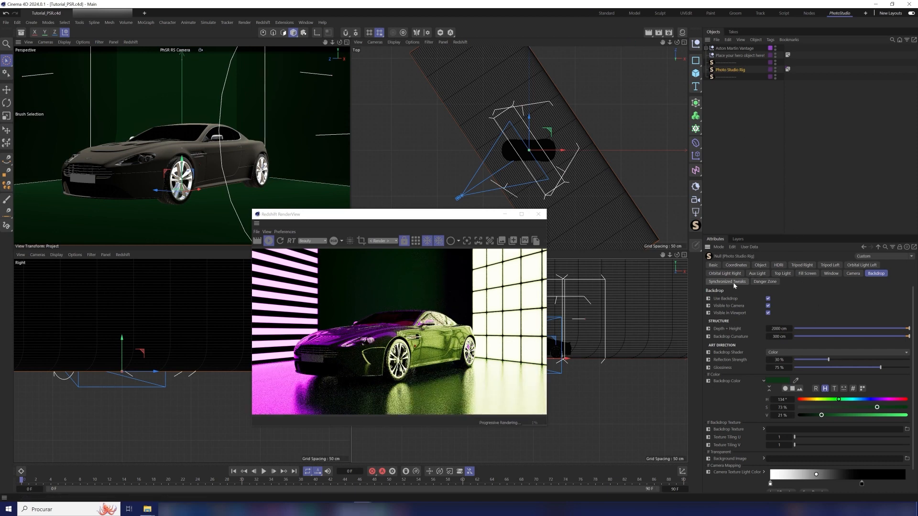
# - Turn on the environment in the synchronized tweaks with tripod right and left light contributions of 3% each
pyautogui.click(732, 282)
pyautogui.click(727, 432)
pyautogui.scroll(-1, 745, 438)
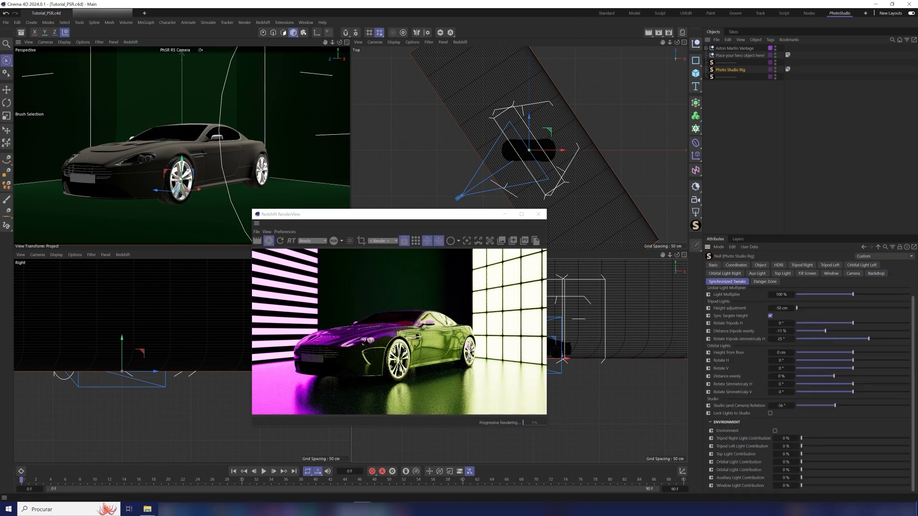
pyautogui.moveTo(806, 439); pyautogui.dragTo(805, 446)
pyautogui.click(775, 431)
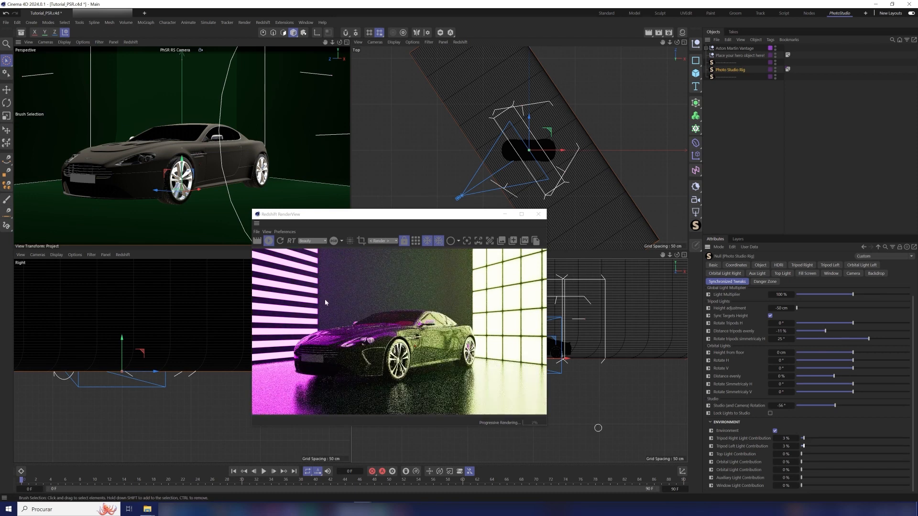
# - Darken the green backdrop color to a value of 4%
pyautogui.click(876, 274)
pyautogui.moveTo(822, 408); pyautogui.dragTo(807, 409)
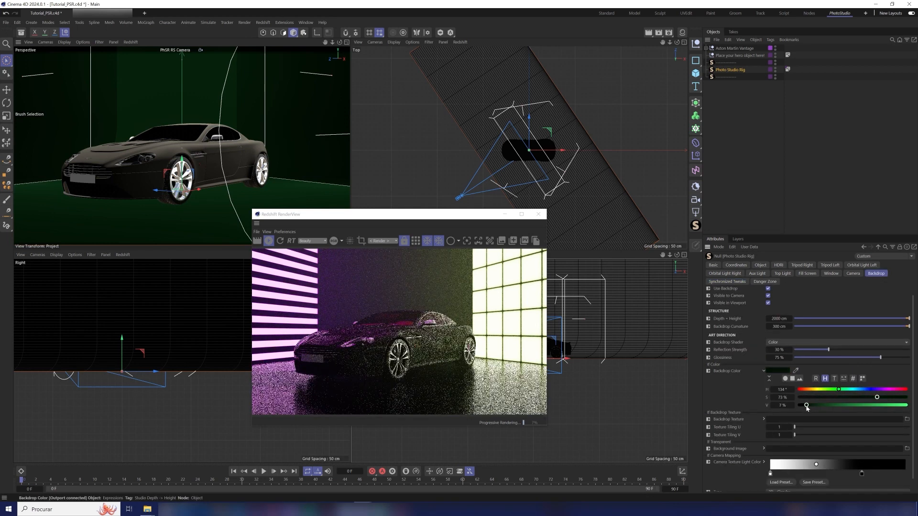
pyautogui.moveTo(450, 216); pyautogui.dragTo(475, 208)
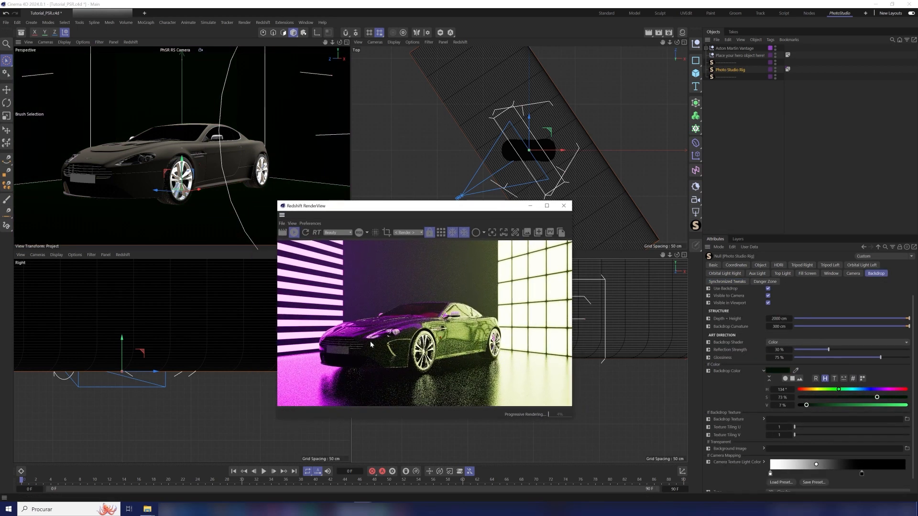
pyautogui.moveTo(802, 406); pyautogui.dragTo(803, 406)
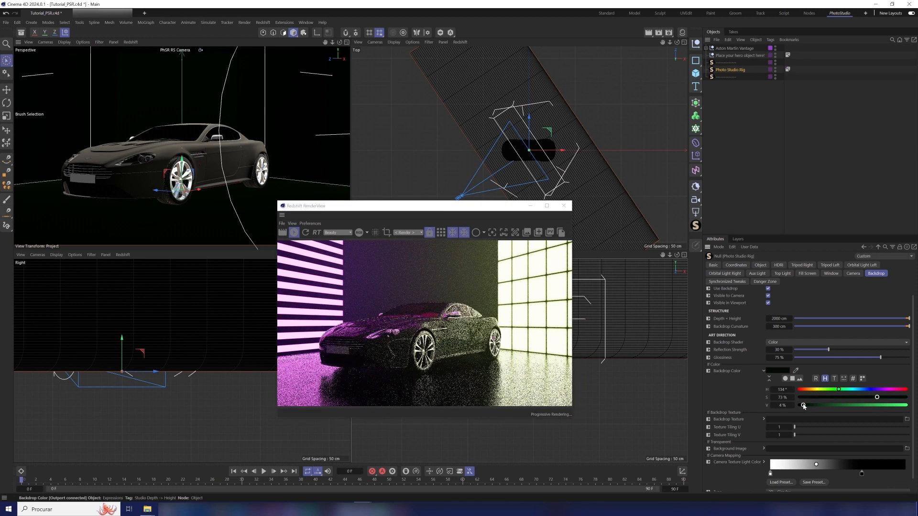
# - Set the tripod right and left light contributions to the environment to 2% each, after trying 1%
pyautogui.click(730, 282)
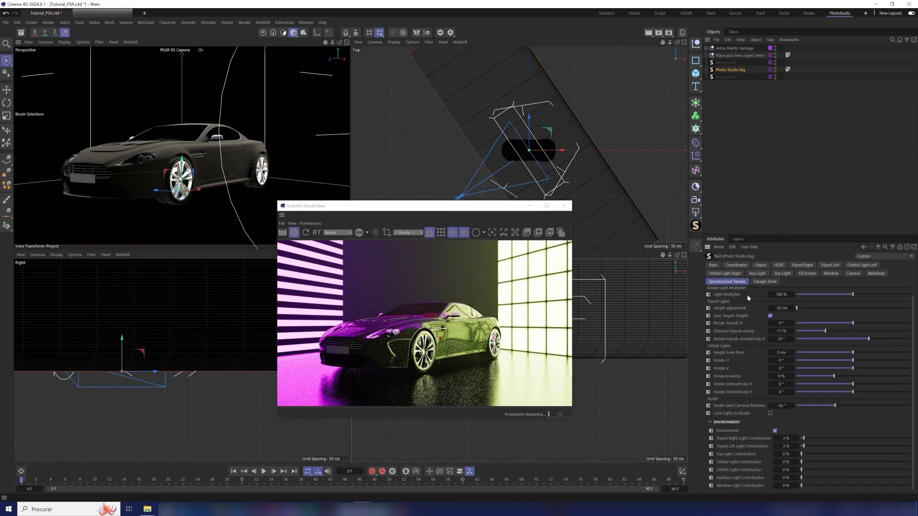
pyautogui.doubleClick(787, 439)
pyautogui.write('1')
pyautogui.press('Tab')
pyautogui.write('1')
pyautogui.hotkey('shift', 'Tab')
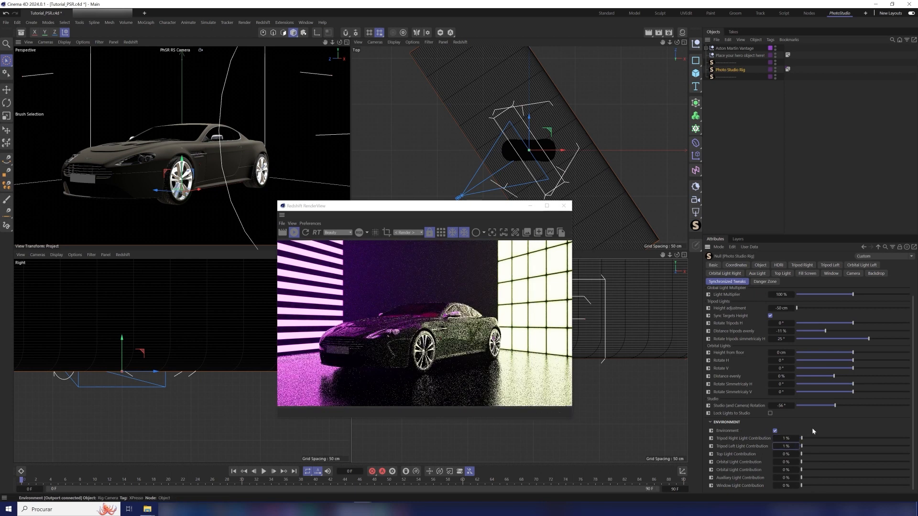
pyautogui.write('2')
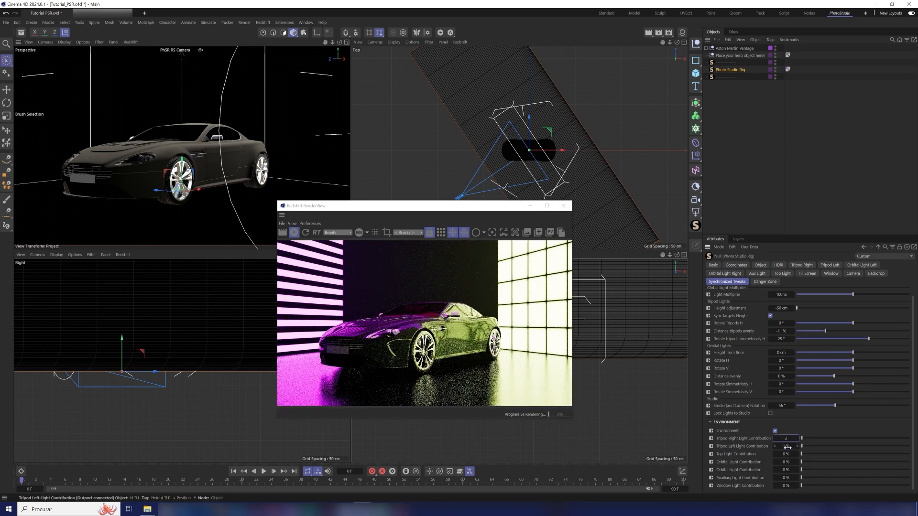
pyautogui.press('Tab')
pyautogui.write('2')
pyautogui.press('Return')
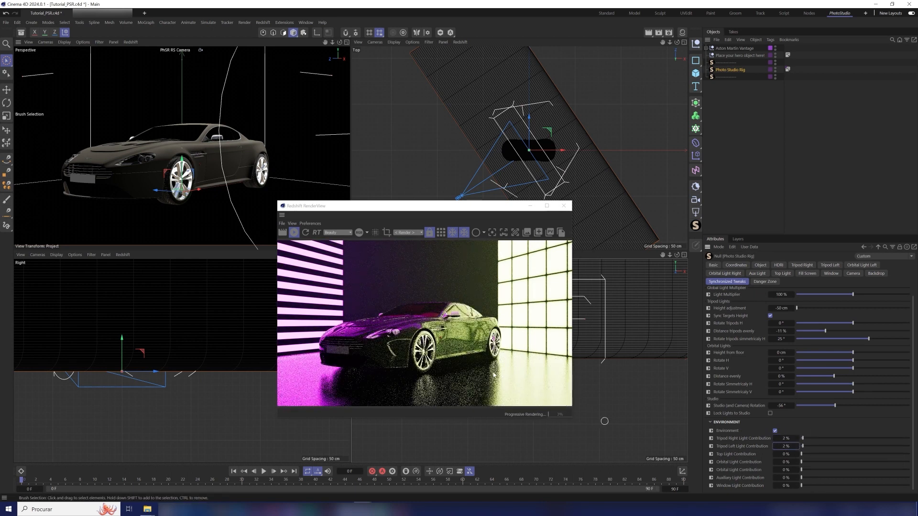
# - Show the rig's camera settings and reopen the Redshift RenderView, placing it clear of the camera parameters
pyautogui.click(854, 273)
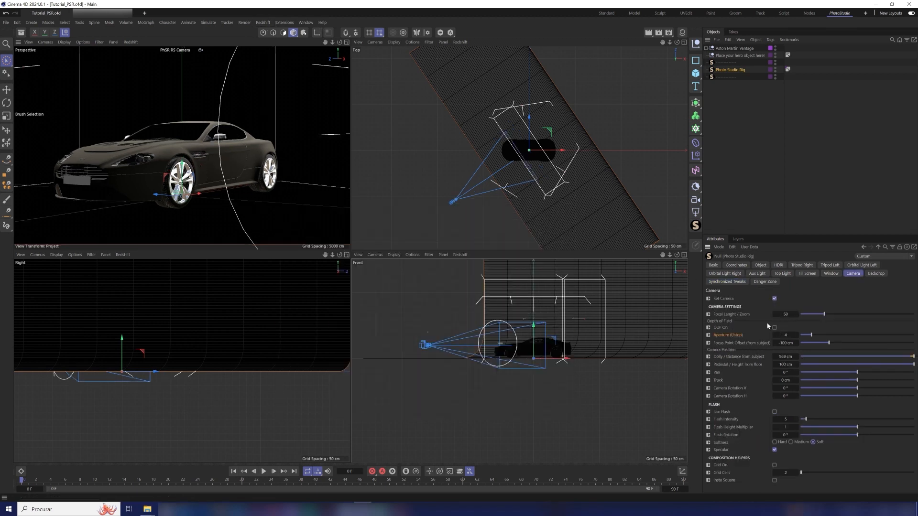
pyautogui.click(262, 22)
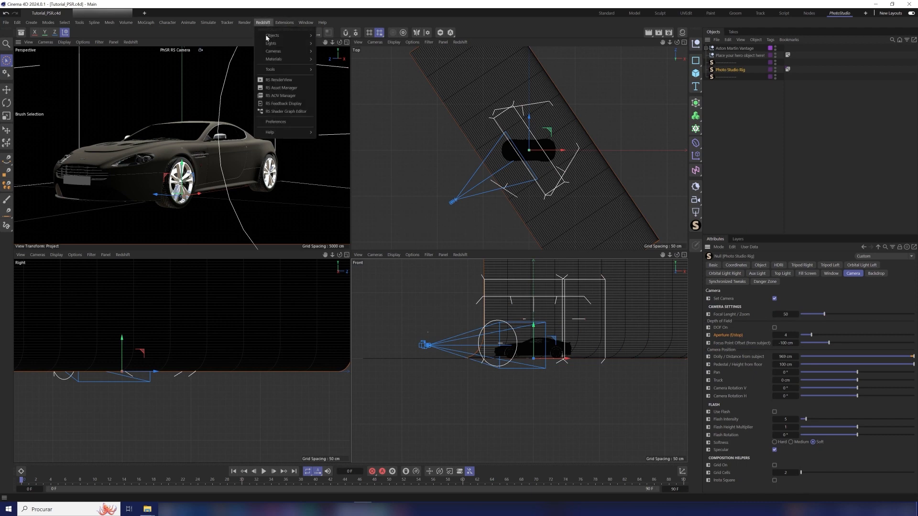
pyautogui.click(290, 80)
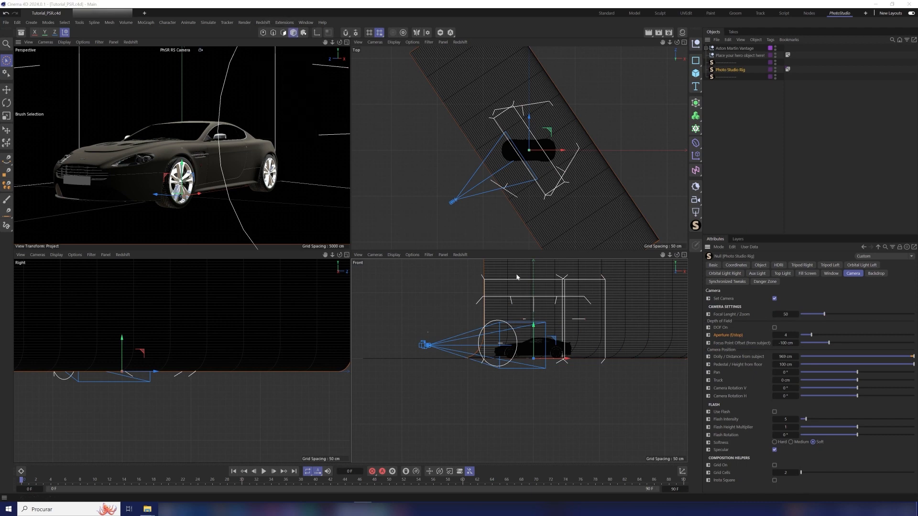
pyautogui.moveTo(578, 73); pyautogui.dragTo(432, 207)
pyautogui.moveTo(311, 201)
pyautogui.mouseDown()
pyautogui.moveTo(323, 203)
pyautogui.moveTo(298, 203)
pyautogui.moveTo(330, 201)
pyautogui.mouseUp()
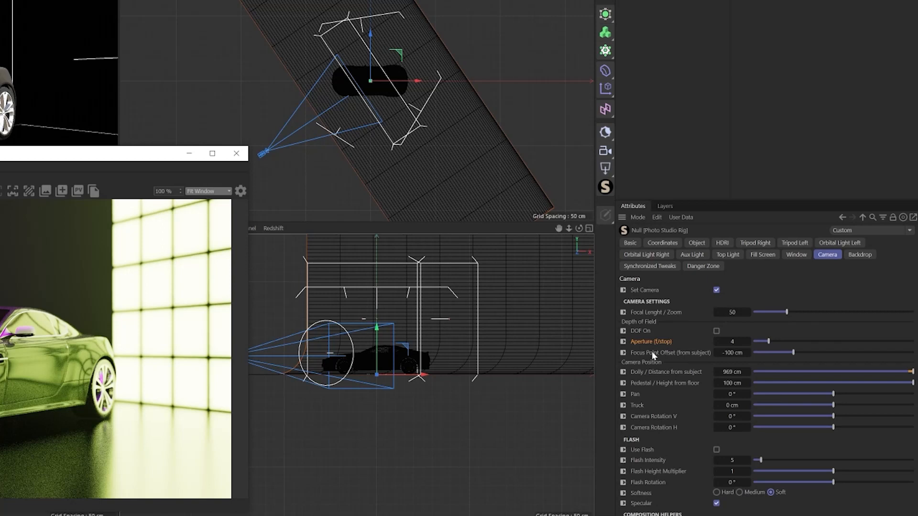
# - Set the camera's focus point offset to -200 cm, after trying 200 cm
pyautogui.moveTo(794, 352); pyautogui.dragTo(745, 365)
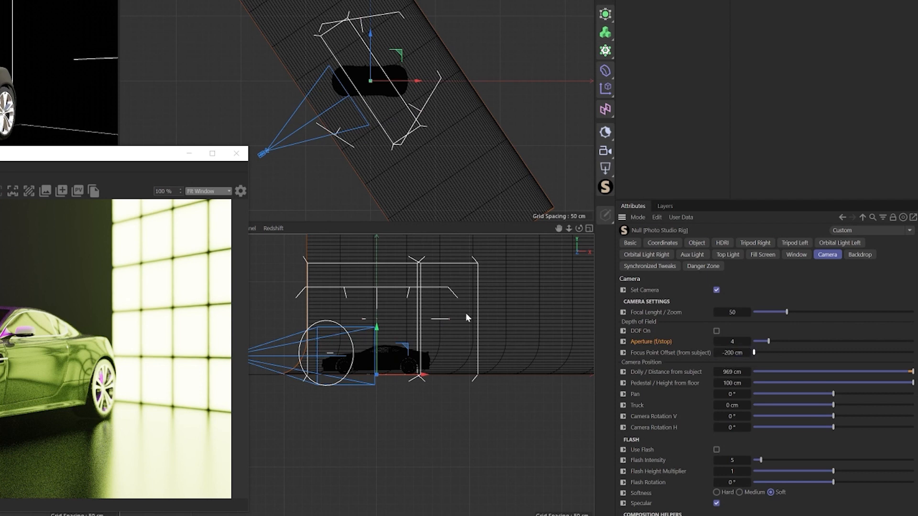
pyautogui.moveTo(754, 353); pyautogui.dragTo(913, 352)
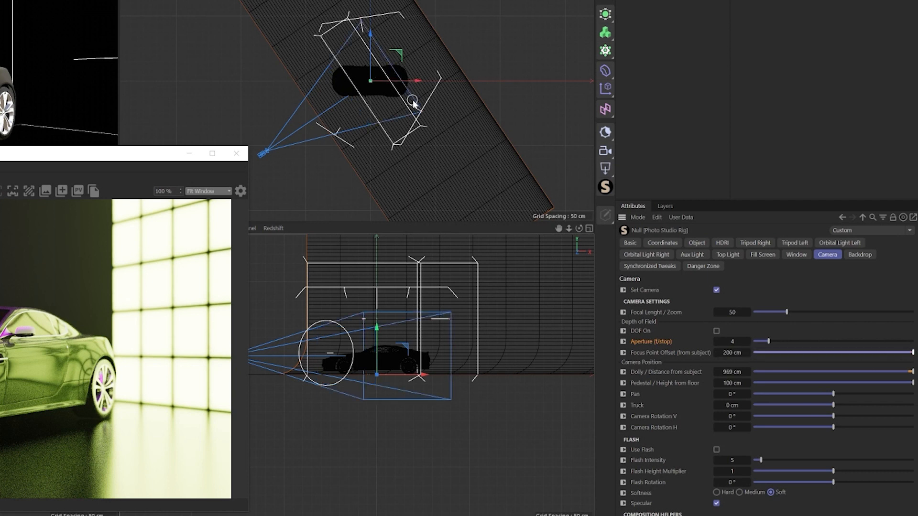
pyautogui.moveTo(913, 353); pyautogui.dragTo(734, 352)
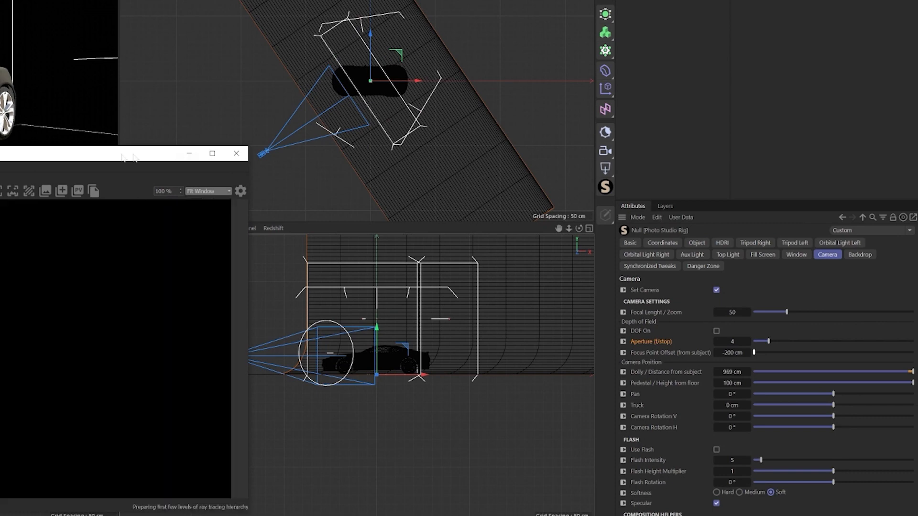
pyautogui.moveTo(124, 153); pyautogui.dragTo(210, 147)
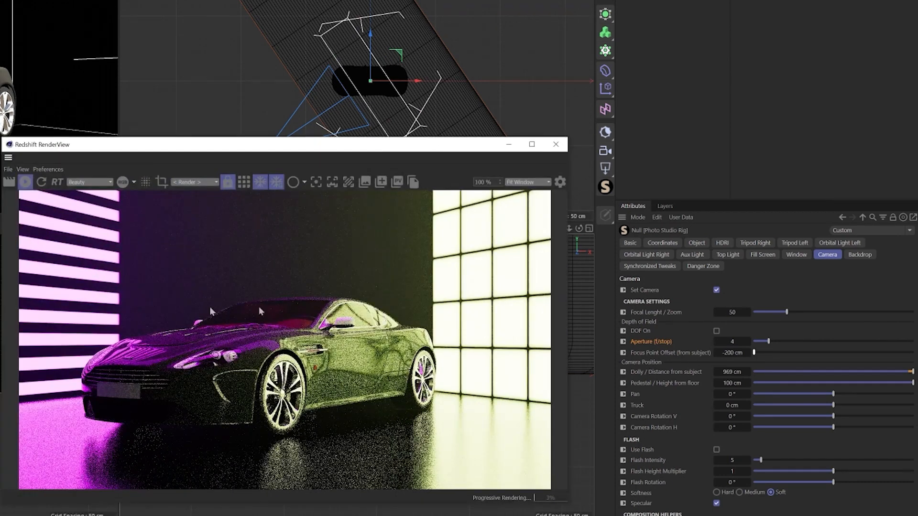
# - Turn on the camera's depth of field and set the aperture to 0.5
pyautogui.click(717, 331)
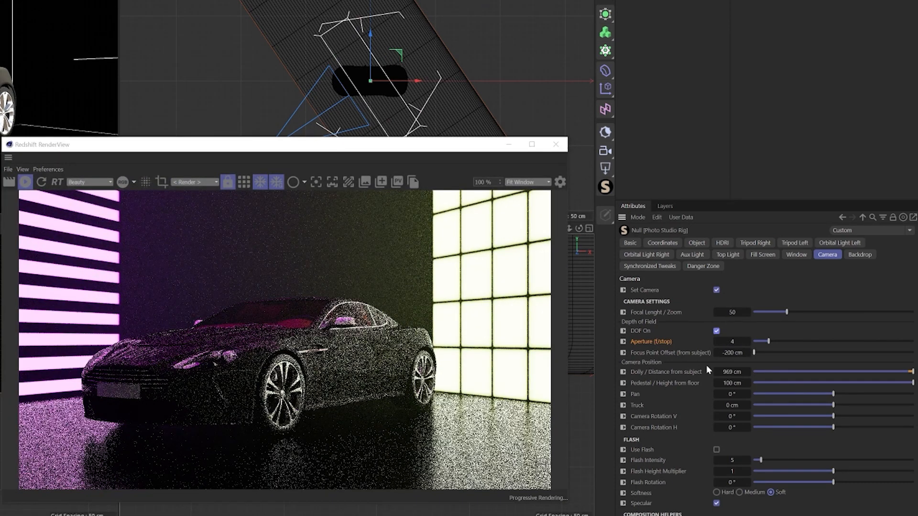
pyautogui.click(753, 341)
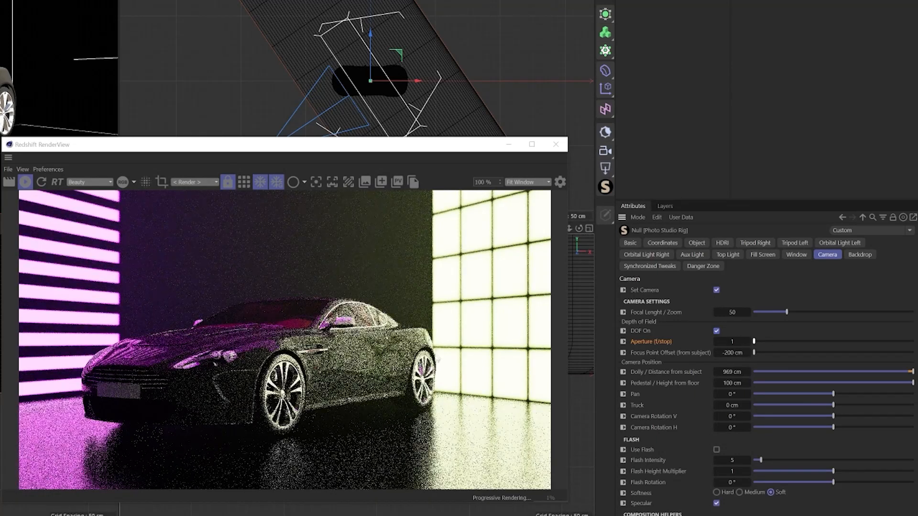
pyautogui.doubleClick(734, 342)
pyautogui.press('Return')
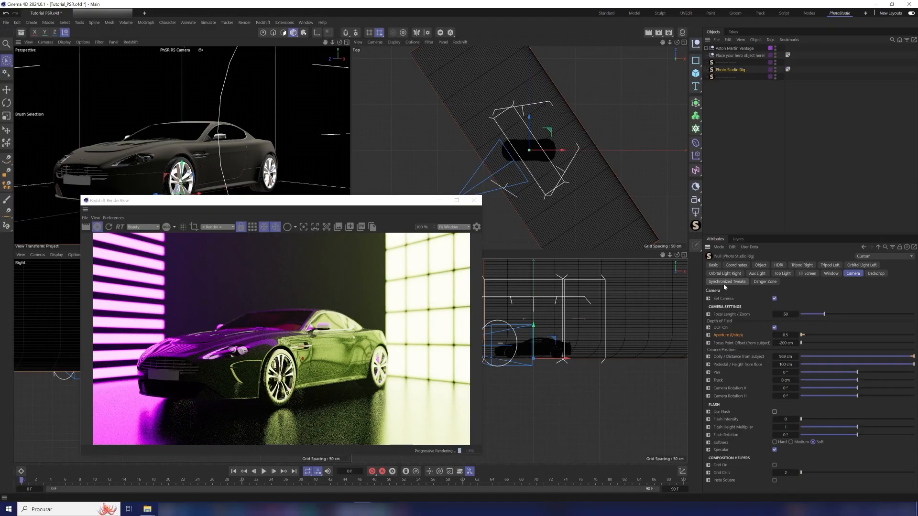
# - Set the tripod right and left light contributions to the environment to 3% each in the synchronized tweaks
pyautogui.click(649, 266)
pyautogui.doubleClick(787, 449)
pyautogui.write('3')
pyautogui.doubleClick(787, 456)
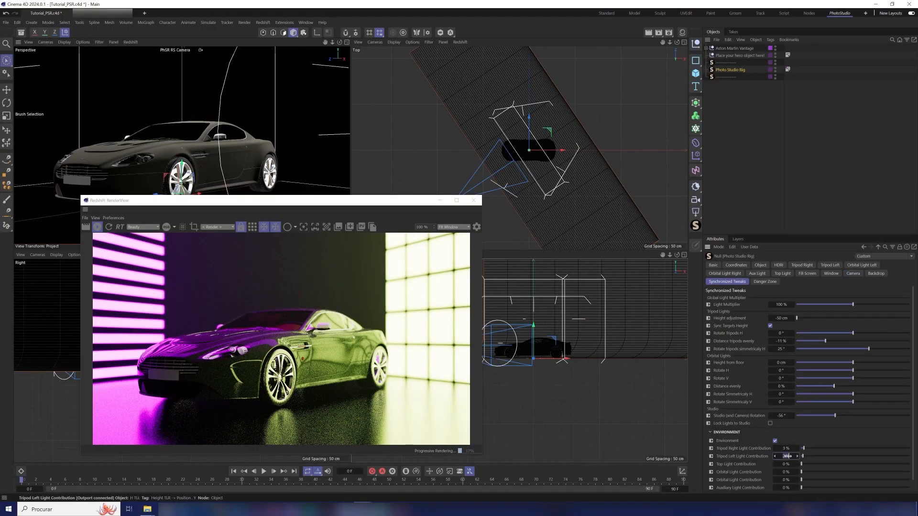
pyautogui.write('3')
pyautogui.press('Return')
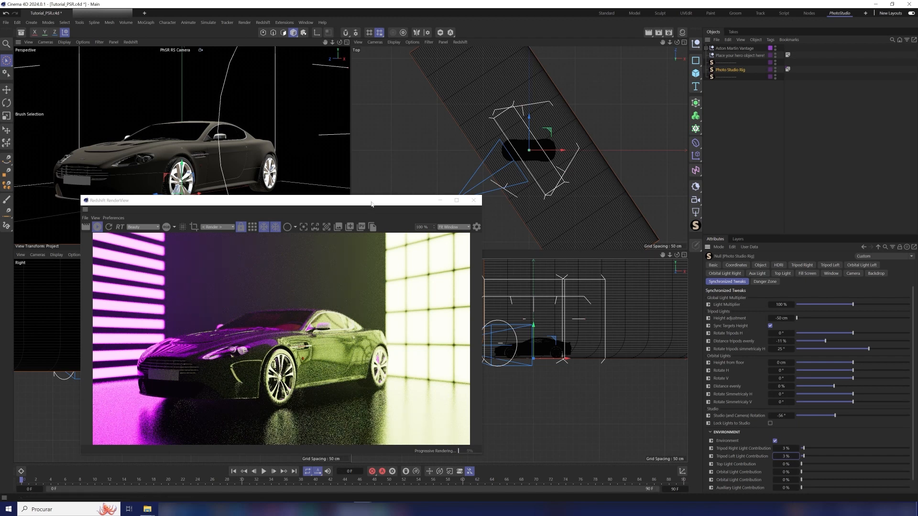
pyautogui.moveTo(369, 203); pyautogui.dragTo(482, 201)
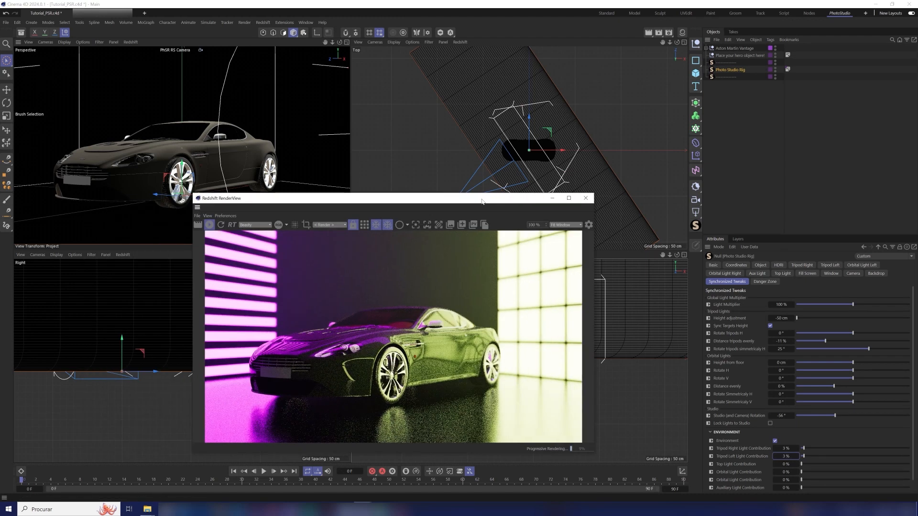
# - Preview the scene with bucket rendering in the RenderView and return to the rig's camera settings
pyautogui.click(365, 228)
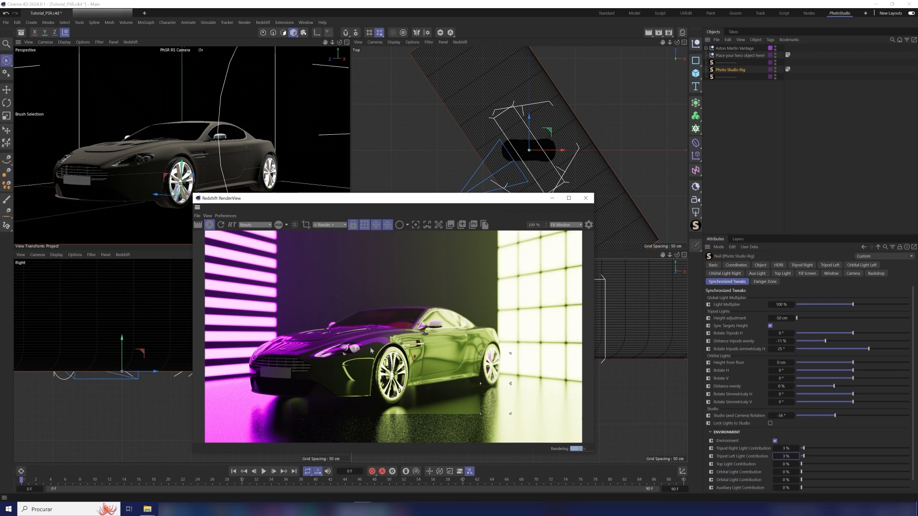
pyautogui.click(853, 273)
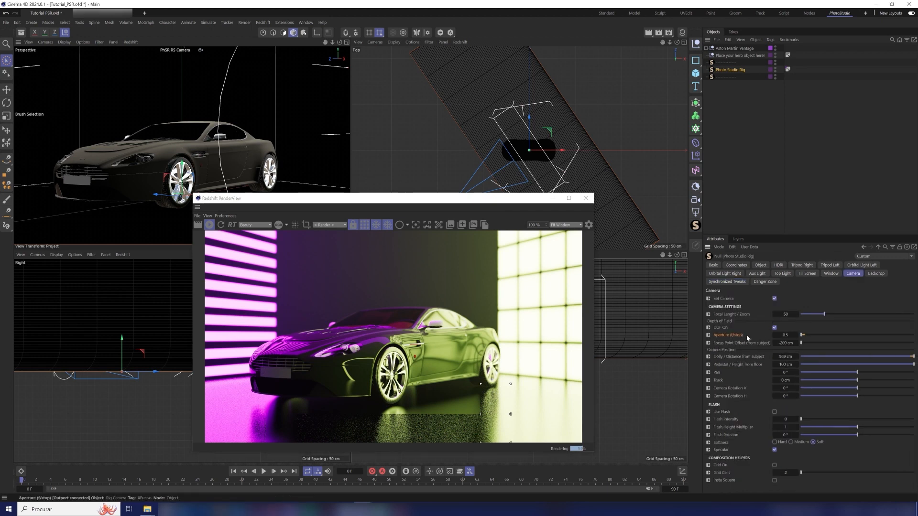
pyautogui.moveTo(220, 198); pyautogui.dragTo(253, 195)
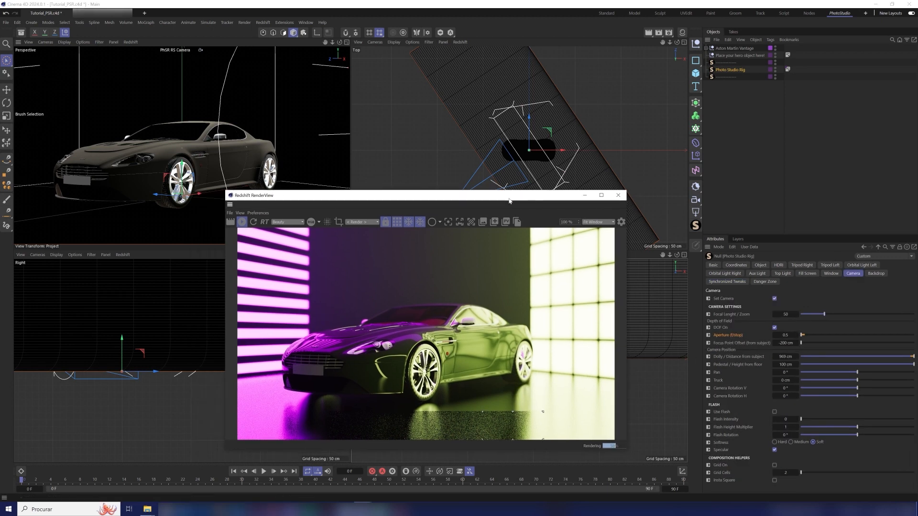
# - Show the RenderView's display settings in an enlarged window and restart the interactive render
pyautogui.click(253, 223)
pyautogui.click(621, 222)
pyautogui.moveTo(626, 449); pyautogui.dragTo(775, 467)
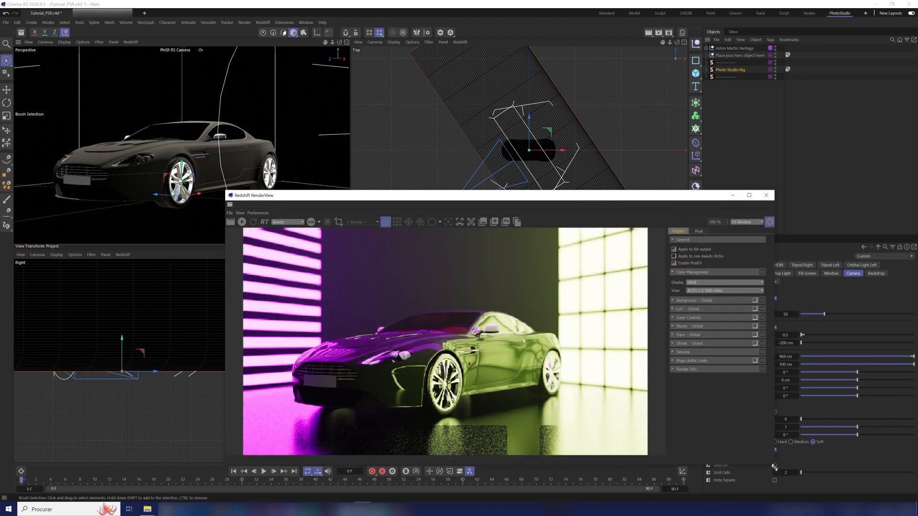
pyautogui.moveTo(242, 195); pyautogui.dragTo(177, 142)
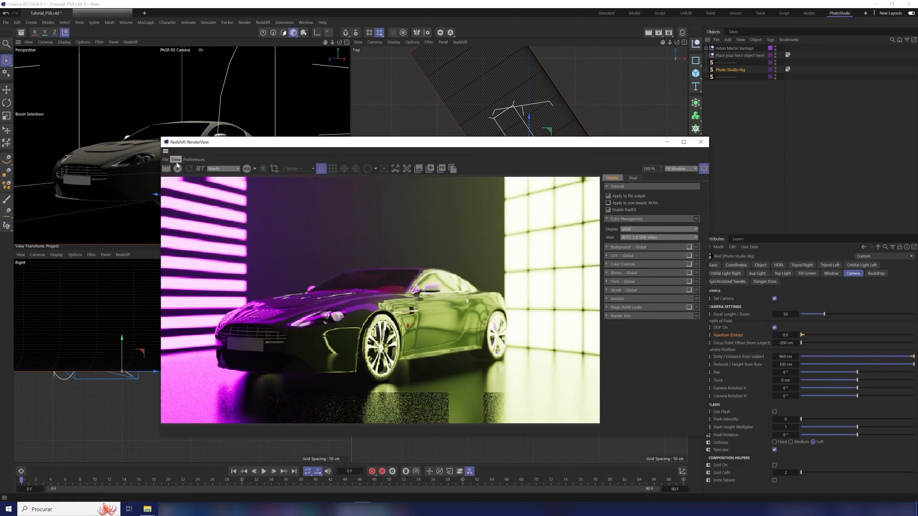
pyautogui.click(177, 168)
# - Enable the Streak effect with threshold 14.7, tail 0.45, number 4 and intensity 0.311, and save the project
pyautogui.click(689, 290)
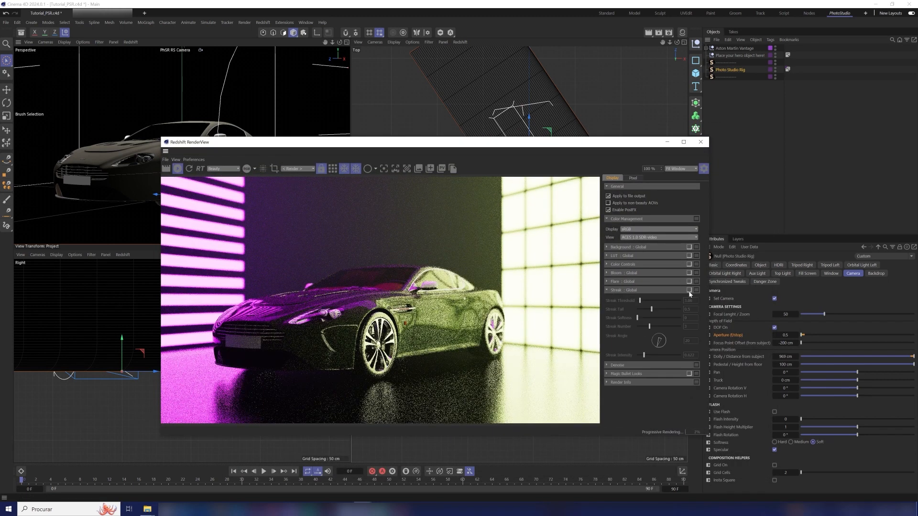
pyautogui.click(689, 290)
pyautogui.moveTo(640, 303)
pyautogui.mouseDown()
pyautogui.moveTo(672, 303)
pyautogui.moveTo(650, 301)
pyautogui.moveTo(657, 327)
pyautogui.moveTo(636, 320)
pyautogui.mouseUp()
pyautogui.moveTo(644, 355); pyautogui.dragTo(641, 356)
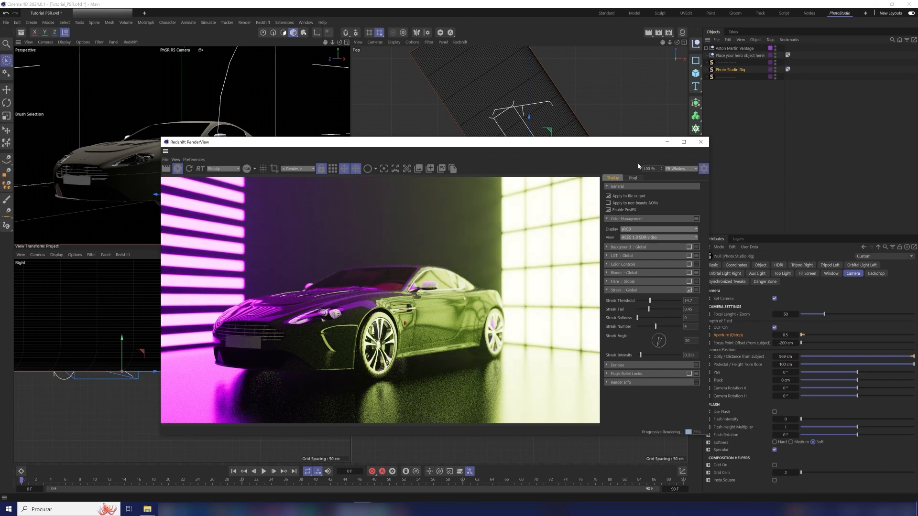
pyautogui.hotkey('ctrl', 's')
# - Review the output and save options in the render settings, and render the scene to the Picture Viewer
pyautogui.hotkey('ctrl', 'b')
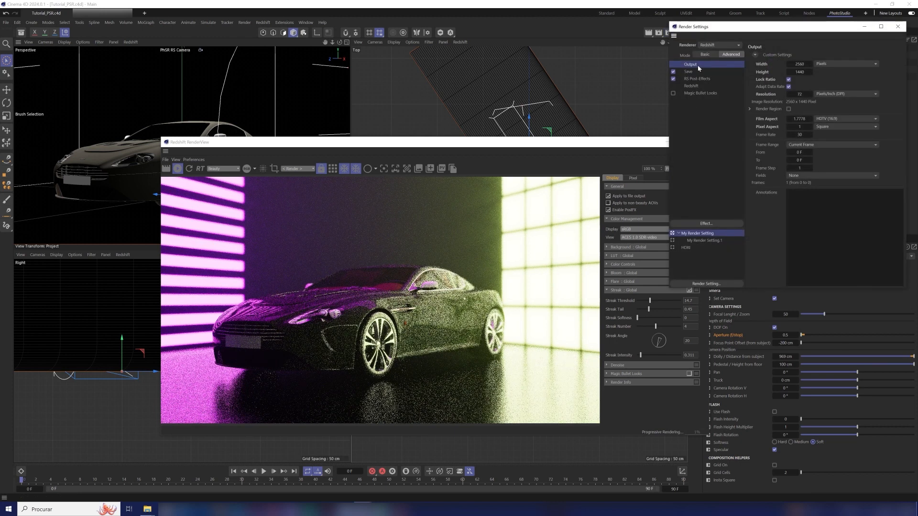
pyautogui.click(717, 72)
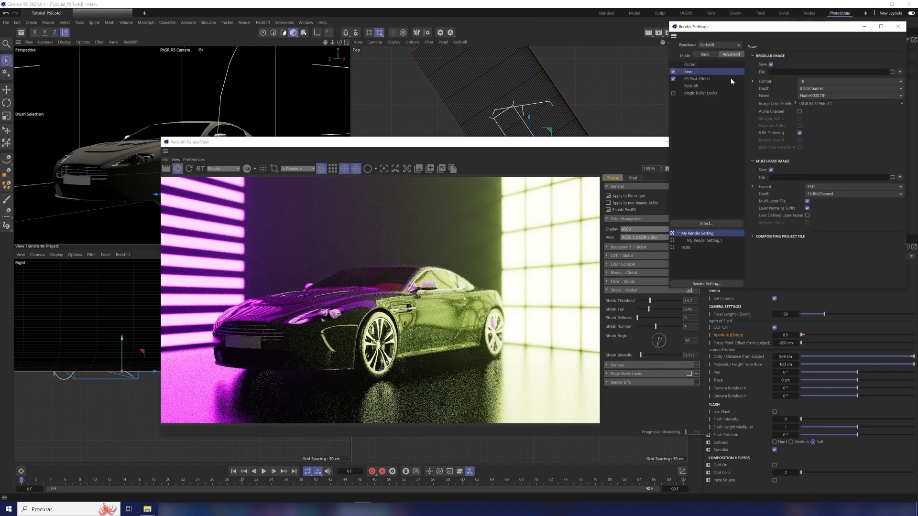
pyautogui.click(898, 26)
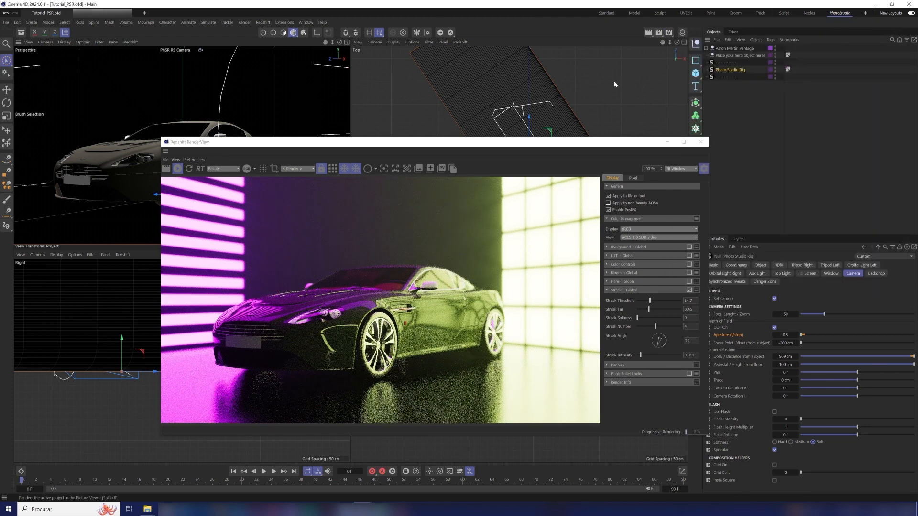
pyautogui.click(659, 32)
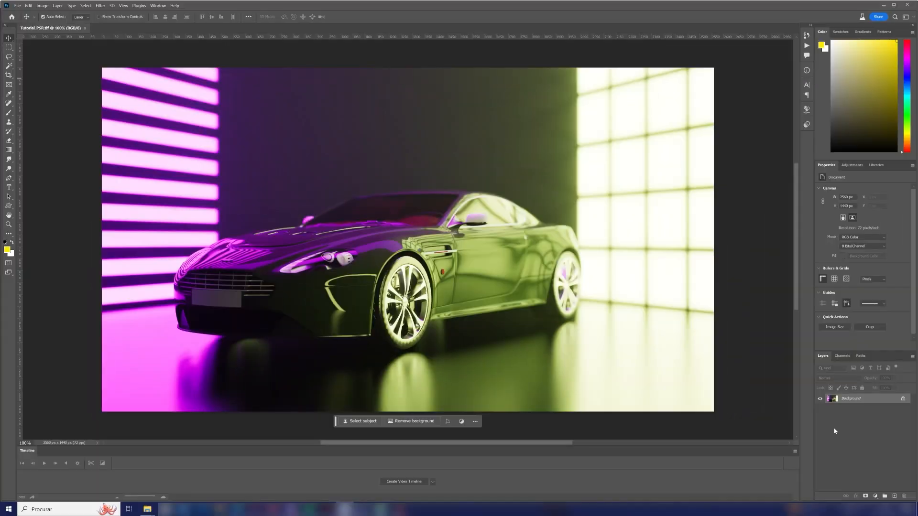
# - In Photoshop, add a Curves adjustment above the rendered image that darkens the shadows and increases contrast
pyautogui.rightClick(854, 399)
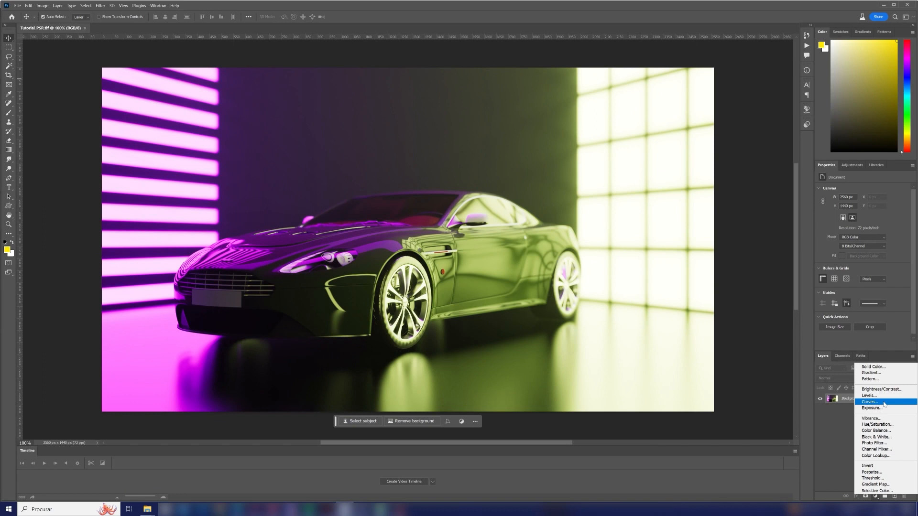
pyautogui.click(837, 401)
pyautogui.click(835, 400)
pyautogui.moveTo(850, 259); pyautogui.dragTo(850, 268)
pyautogui.moveTo(885, 232); pyautogui.dragTo(886, 227)
# - Mask the Curves adjustment with a vertical black-to-white gradient so it affects only the upper part of the image
pyautogui.click(846, 399)
pyautogui.click(9, 150)
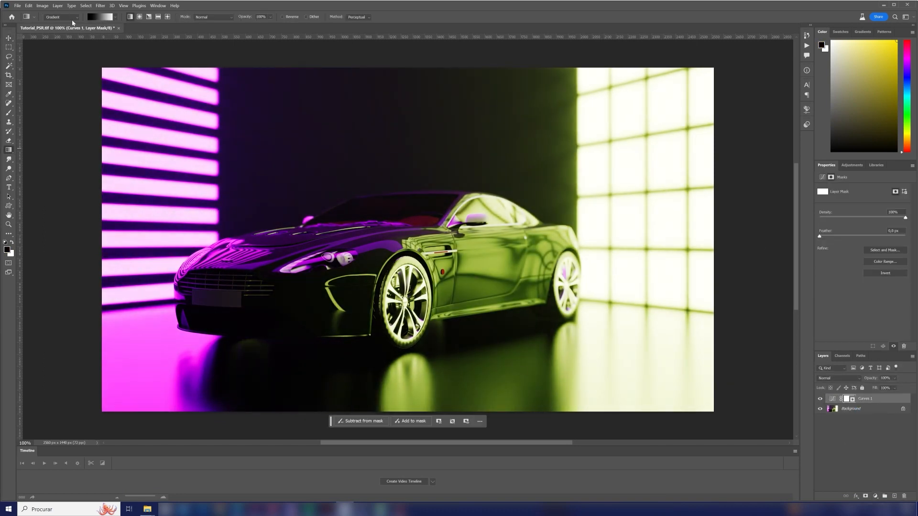
pyautogui.moveTo(407, 413)
pyautogui.keyDown('shift'); pyautogui.mouseDown()
pyautogui.moveTo(406, 70)
pyautogui.moveTo(405, 415)
pyautogui.mouseUp(); pyautogui.keyUp('shift')
pyautogui.hotkey('ctrl', 'z')
pyautogui.moveTo(408, 342)
pyautogui.keyDown('shift'); pyautogui.mouseDown()
pyautogui.moveTo(407, 188)
pyautogui.moveTo(408, 251)
pyautogui.mouseUp(); pyautogui.keyUp('shift')
pyautogui.keyDown('shift'); pyautogui.moveTo(407, 188); pyautogui.dragTo(408, 202); pyautogui.keyUp('shift')
# - Add a Levels adjustment directly above the background layer and raise its black input level to about 7
pyautogui.click(852, 409)
pyautogui.click(875, 496)
pyautogui.click(868, 408)
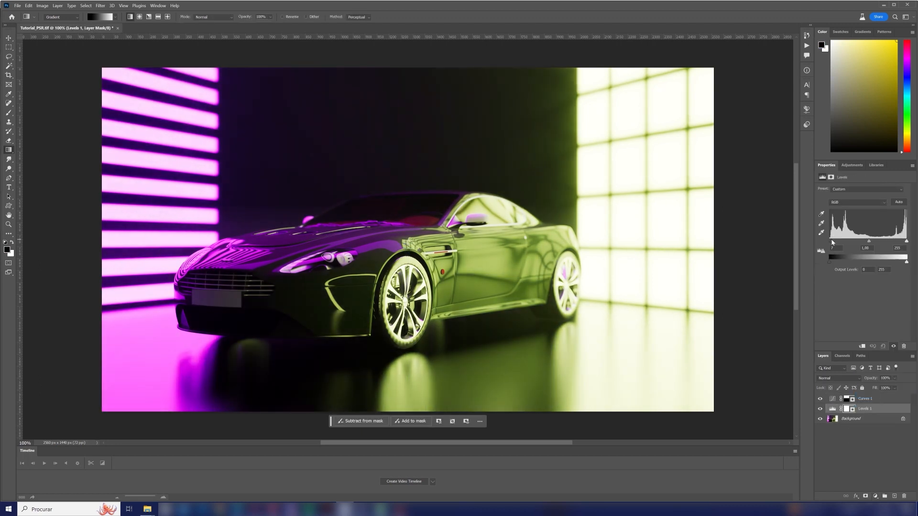
pyautogui.moveTo(864, 243); pyautogui.dragTo(869, 245)
# - Save the adjusted Tutorial_PSR.tif image, accepting the save options
pyautogui.hotkey('ctrl', 's')
pyautogui.press('Return')
pyautogui.press('Return')
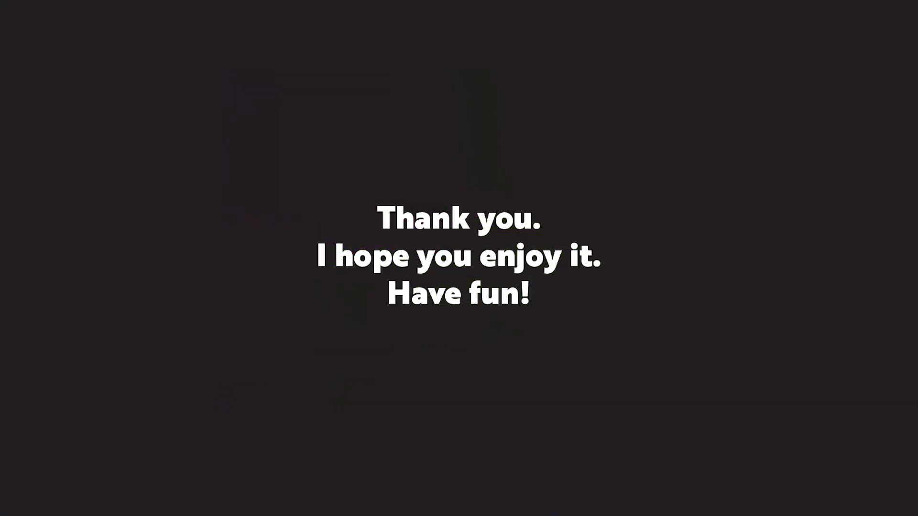